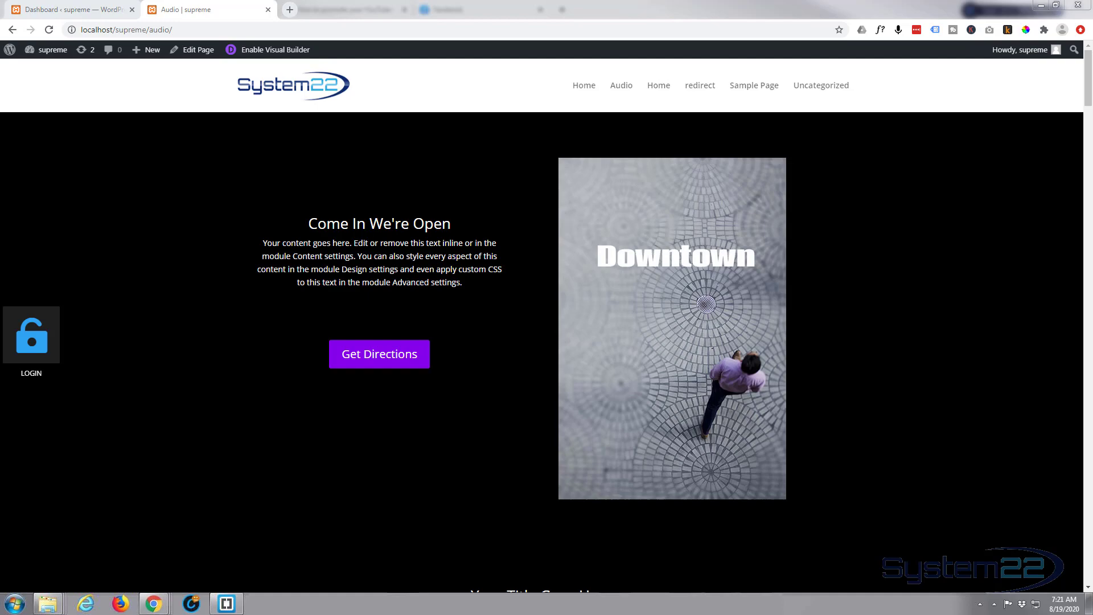
Scroll the Audio page down to view its existing default footer
{"action": "left_click", "coordinate": [1087, 90]}
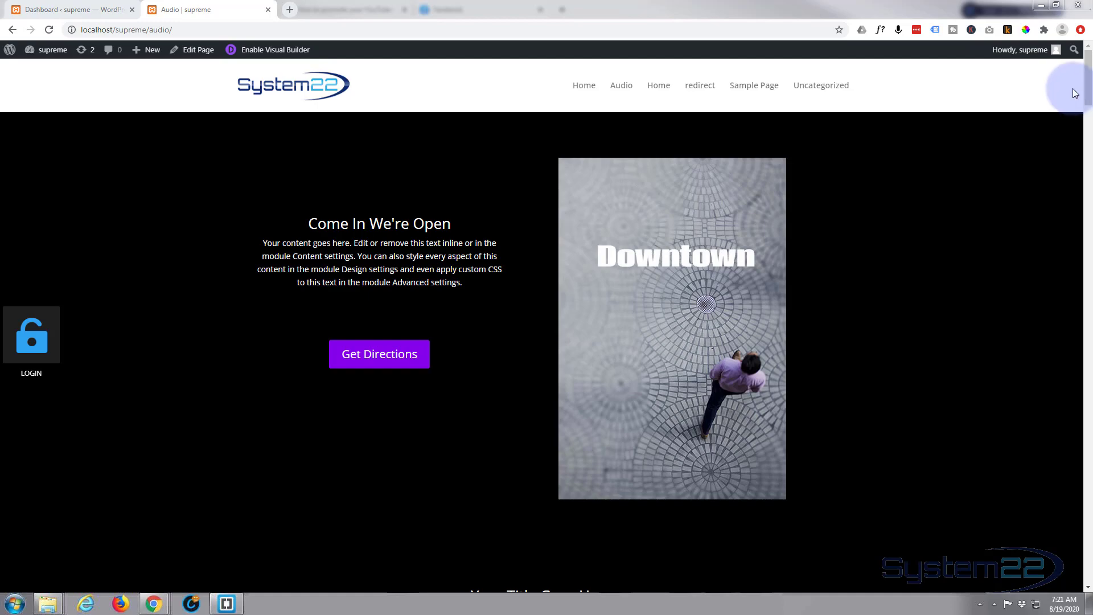
{"action": "left_click_drag", "start_coordinate": [1086, 90], "coordinate": [1083, 564]}
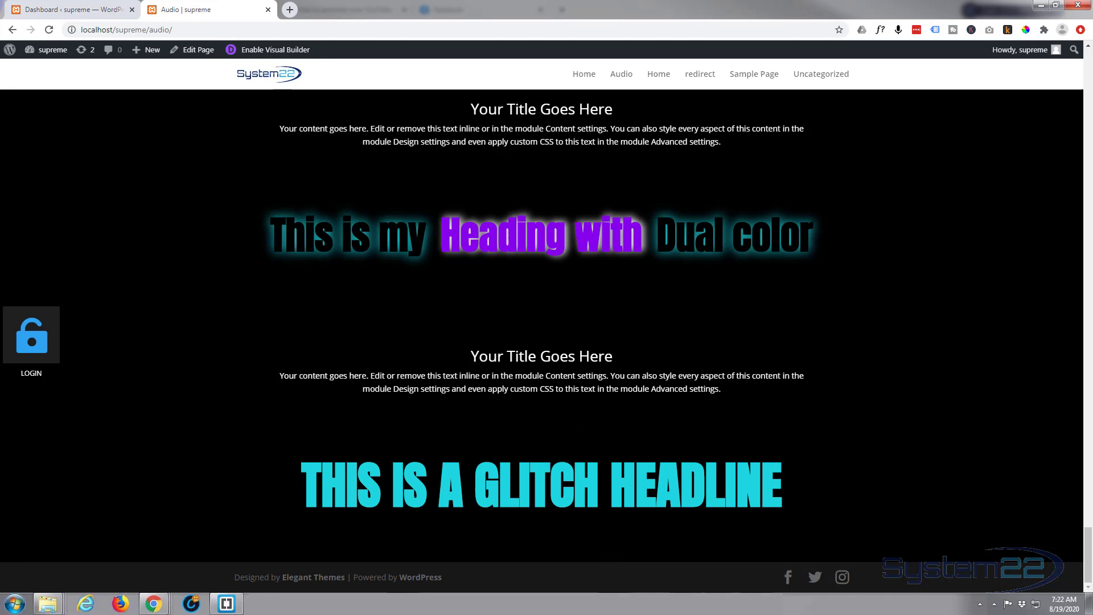
From the Dashboard, go to Divi Theme Builder and choose Add Global Footer > Build Global Footer
{"action": "left_click", "coordinate": [67, 11]}
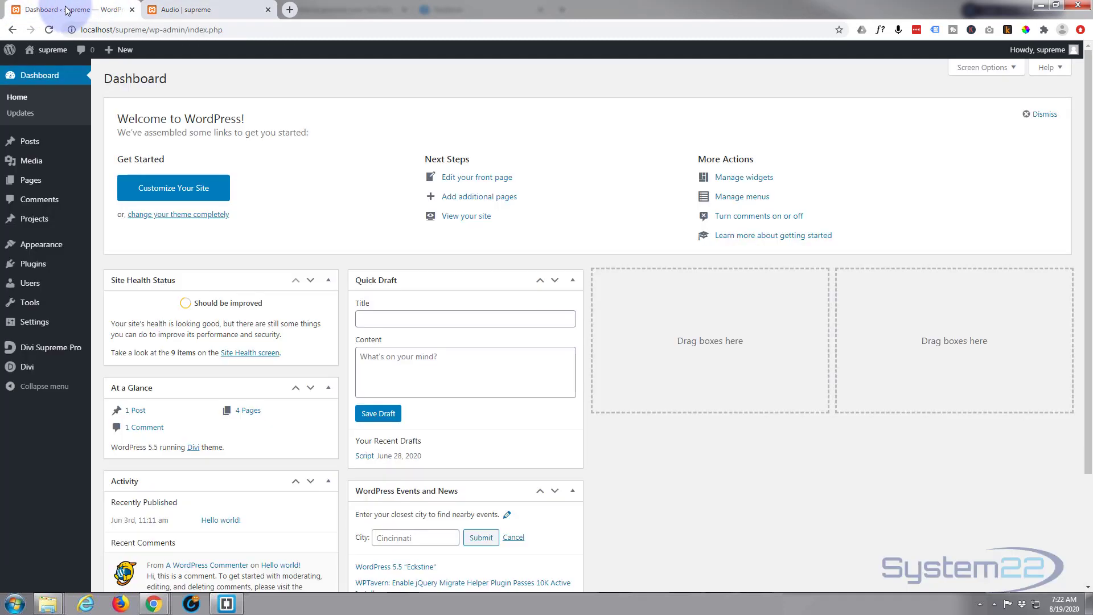
{"action": "mouse_move", "coordinate": [23, 367]}
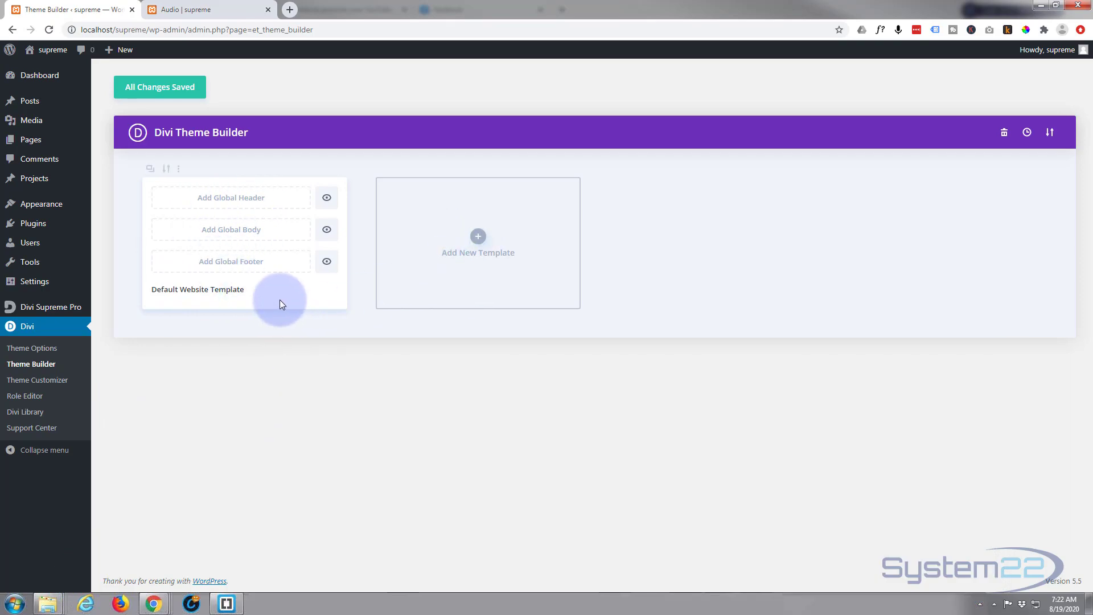
{"action": "left_click", "coordinate": [226, 265]}
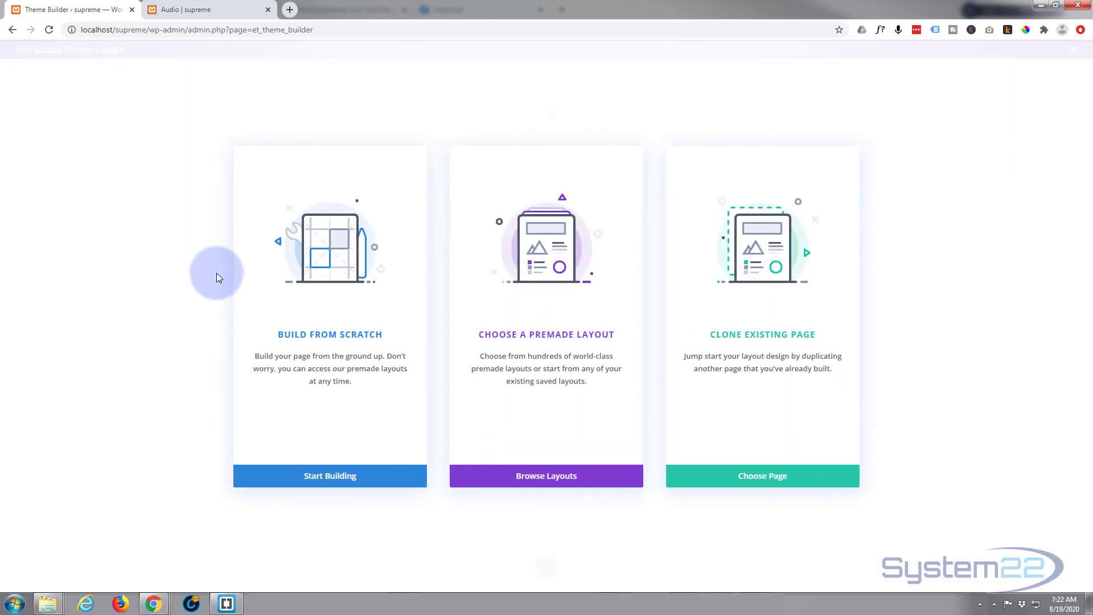
Start building from a blank canvas and insert an empty three-column row
{"action": "left_click", "coordinate": [336, 482]}
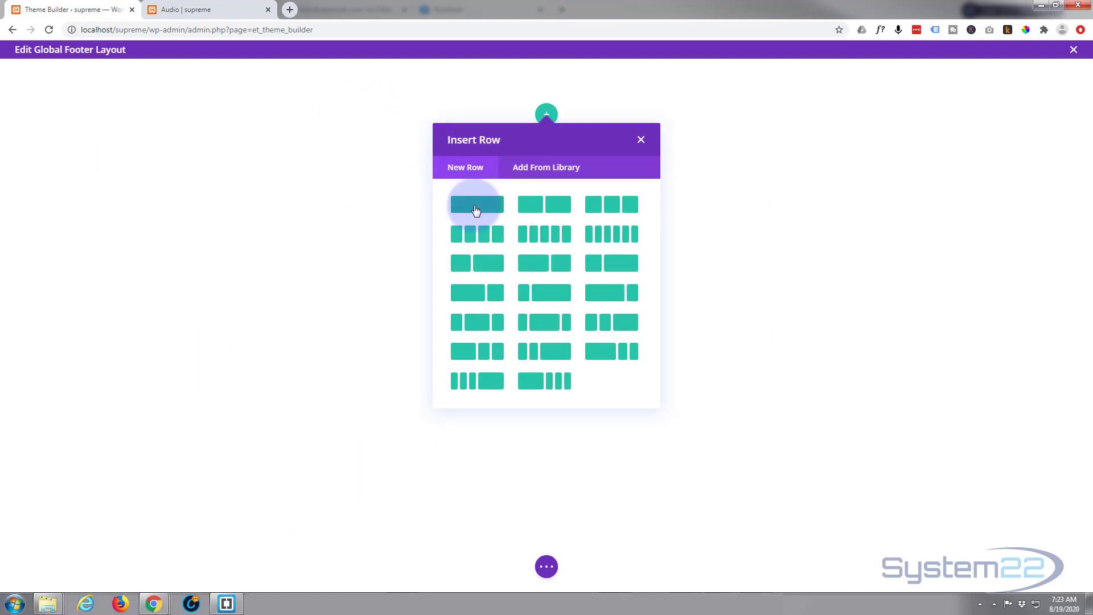
{"action": "left_click", "coordinate": [610, 208]}
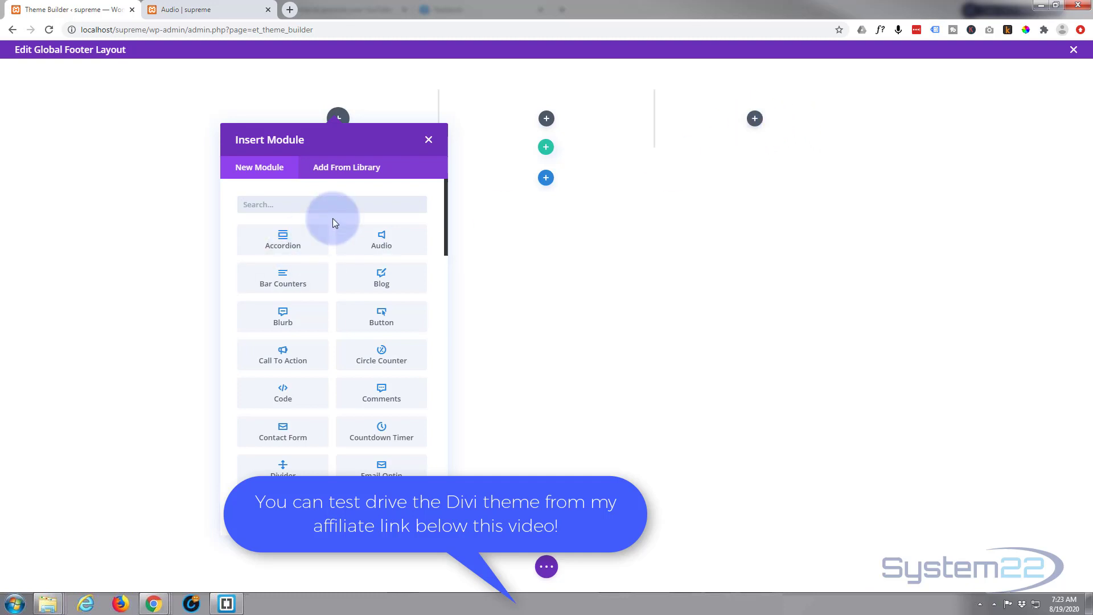
{"action": "left_click", "coordinate": [429, 140]}
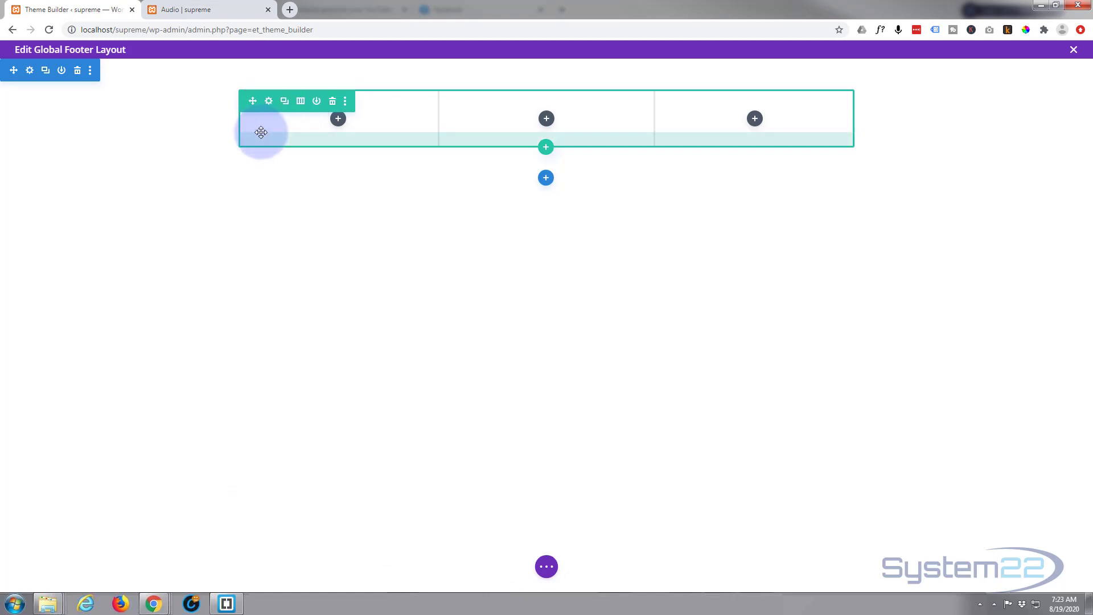
Set the row's Width and Max Width to 100% and save the row settings
{"action": "left_click", "coordinate": [269, 102]}
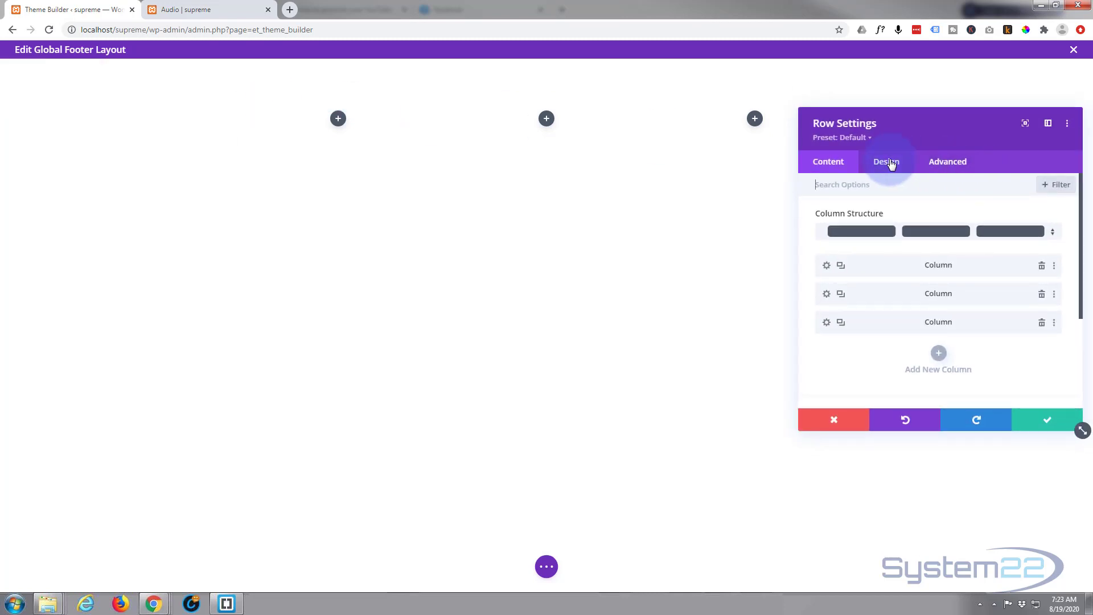
{"action": "left_click", "coordinate": [889, 162]}
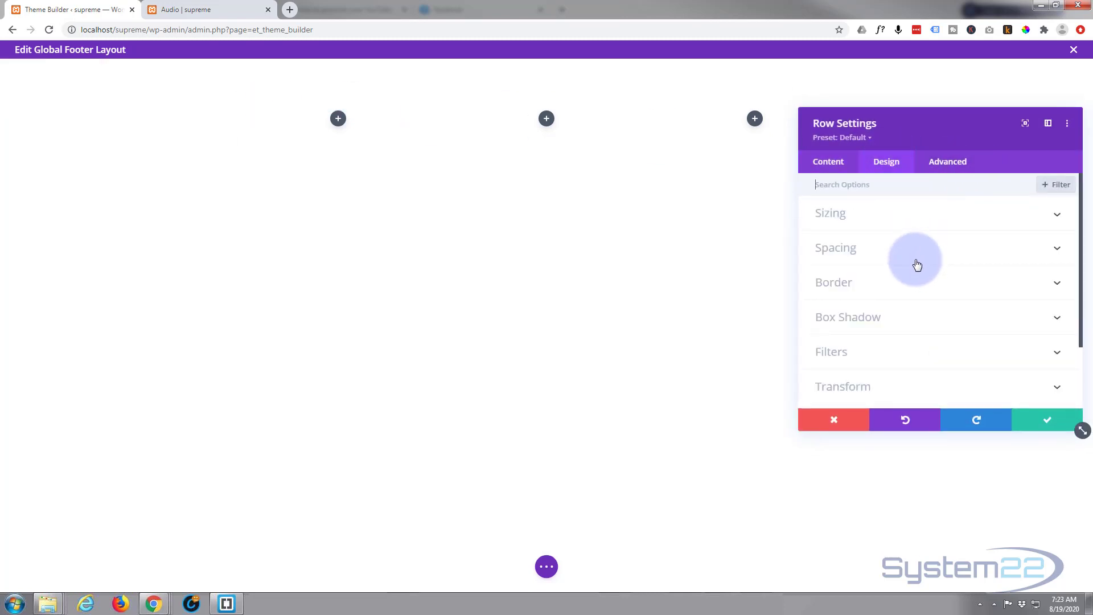
{"action": "left_click", "coordinate": [918, 221]}
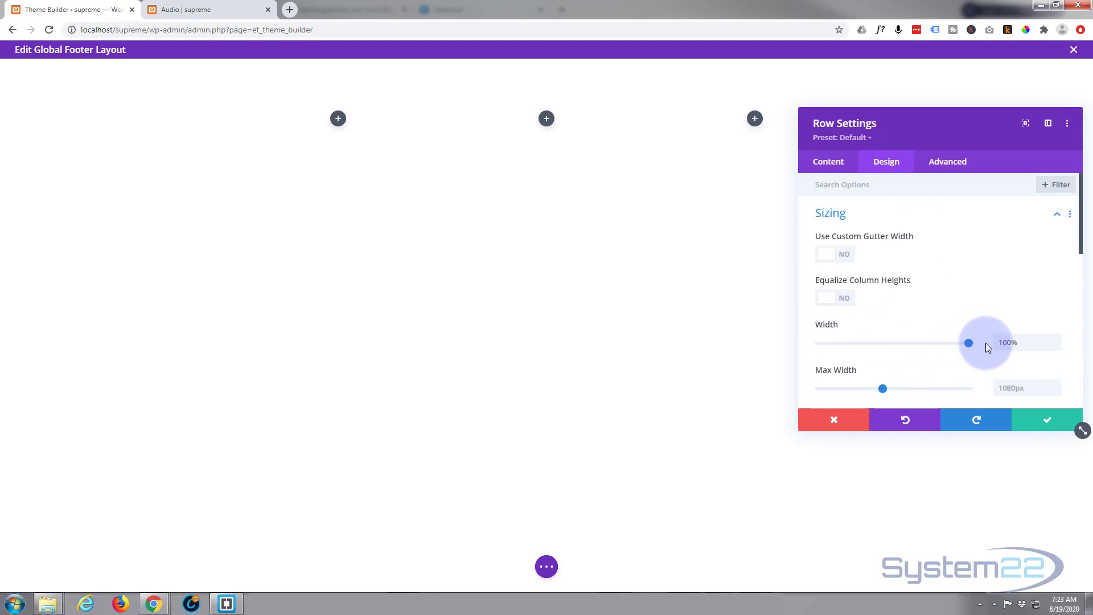
{"action": "left_click", "coordinate": [1001, 342]}
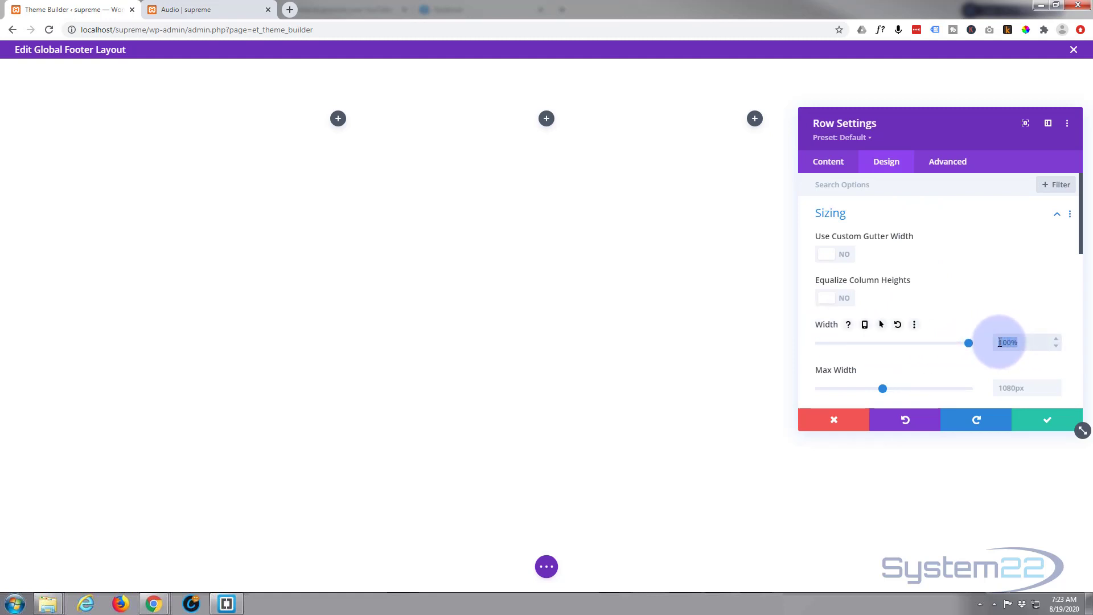
{"action": "left_click", "coordinate": [997, 387]}
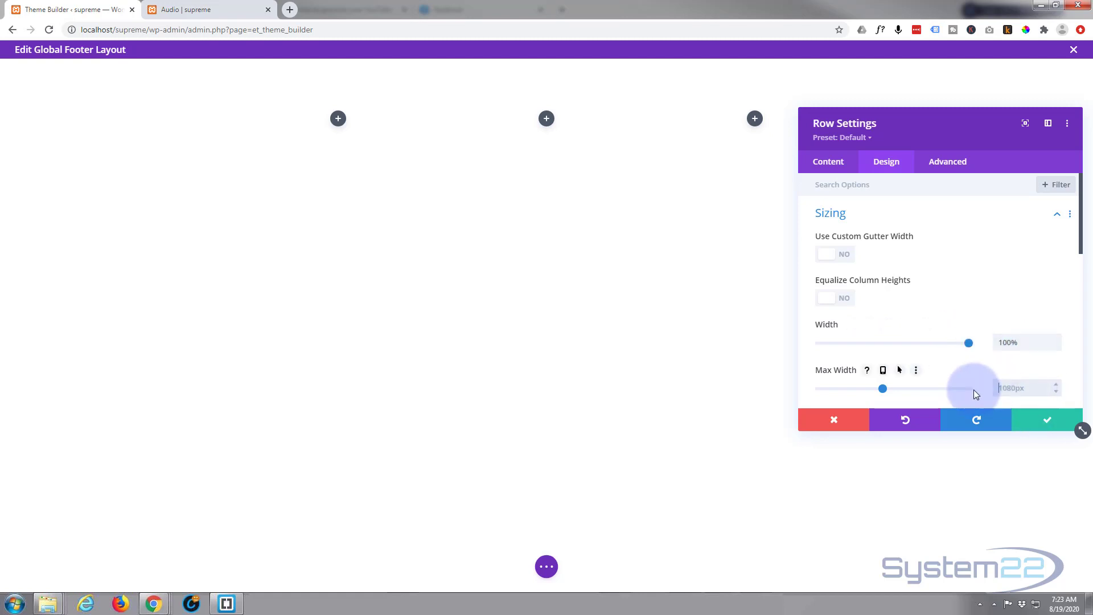
{"action": "left_click", "coordinate": [1049, 419]}
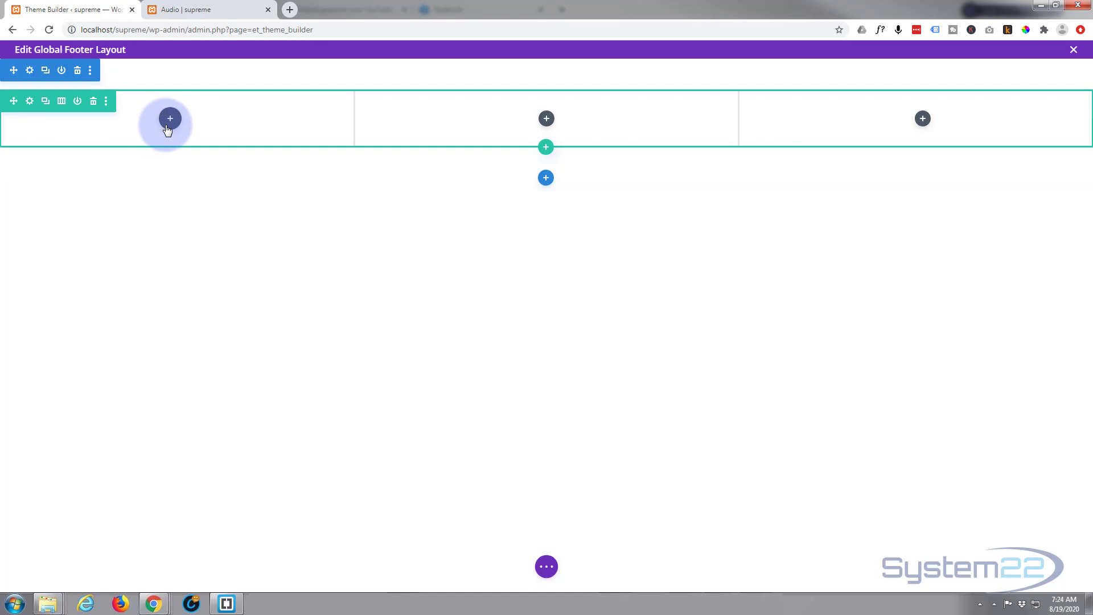
Give the footer section a linear gradient background from #474747 to #000000 and save
{"action": "left_click", "coordinate": [30, 71]}
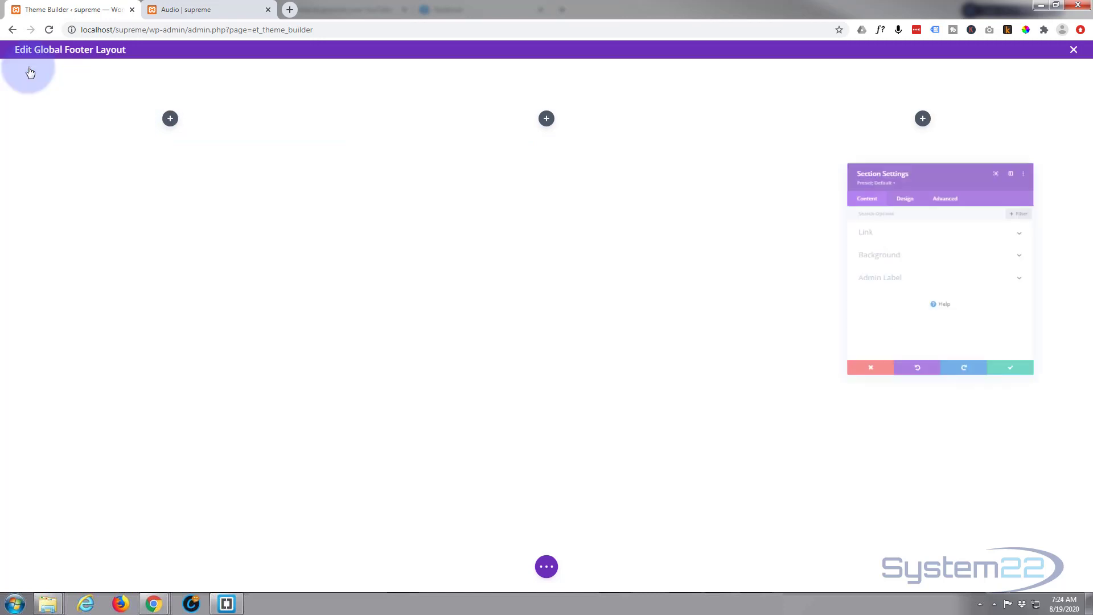
{"action": "left_click", "coordinate": [894, 252]}
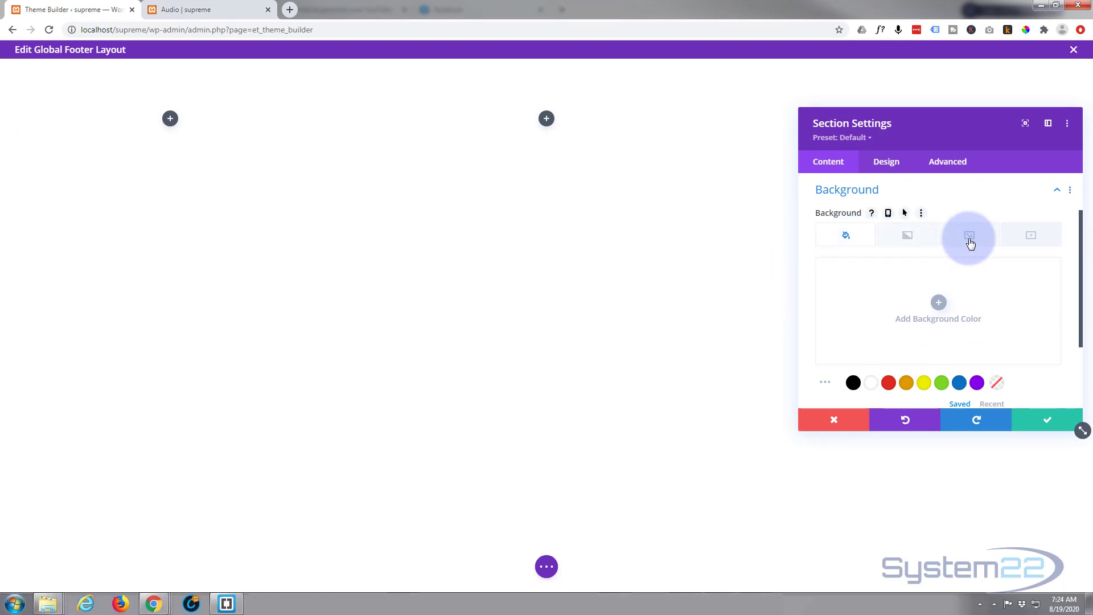
{"action": "left_click", "coordinate": [909, 236]}
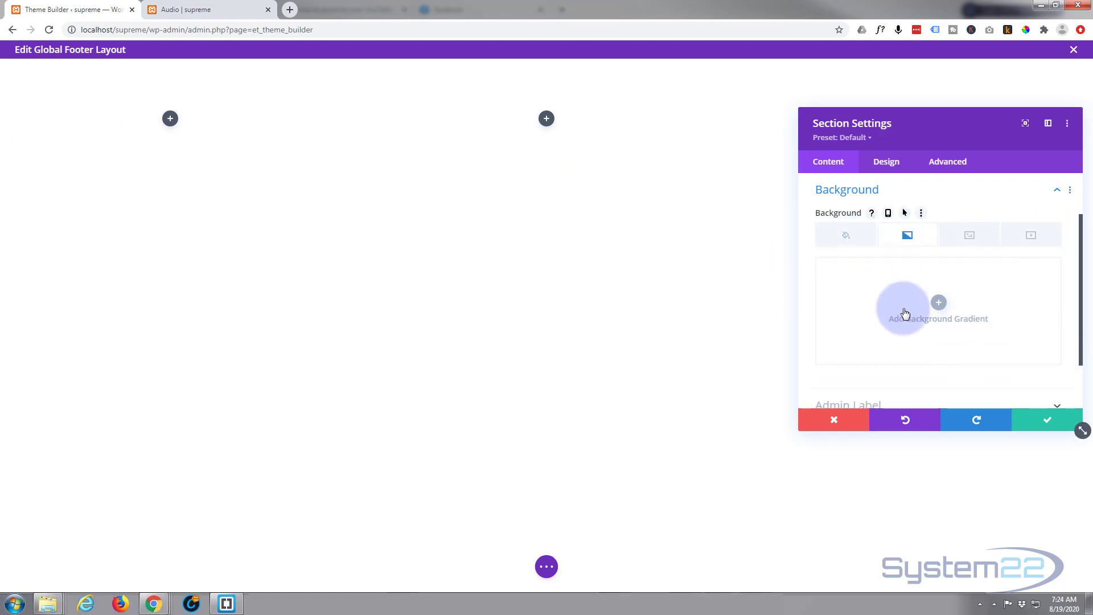
{"action": "left_click", "coordinate": [940, 301]}
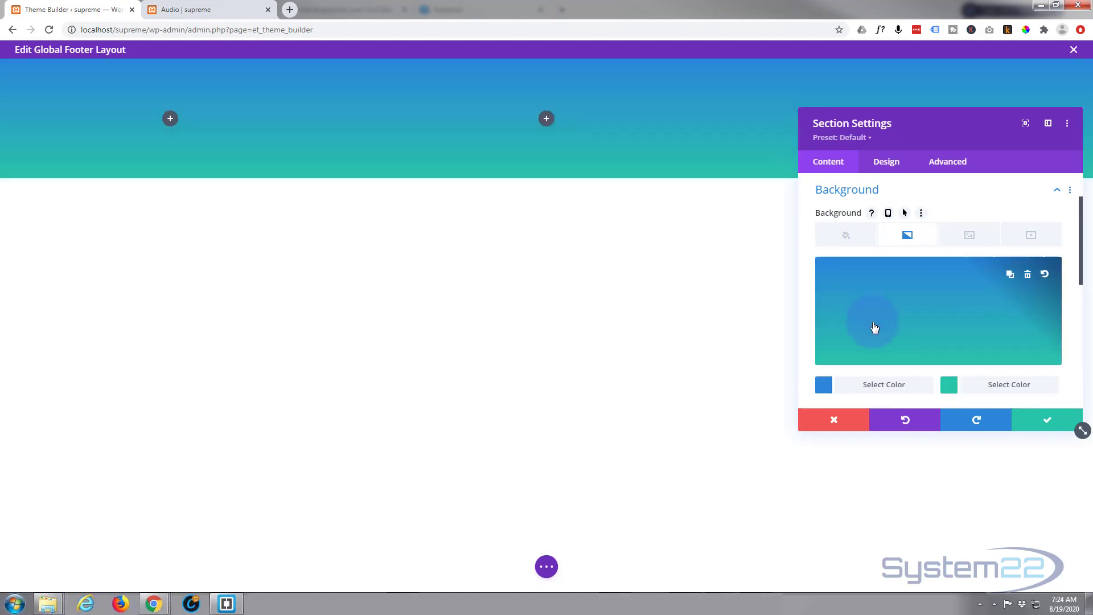
{"action": "scroll", "coordinate": [888, 319], "scroll_direction": "down", "scroll_amount": 2}
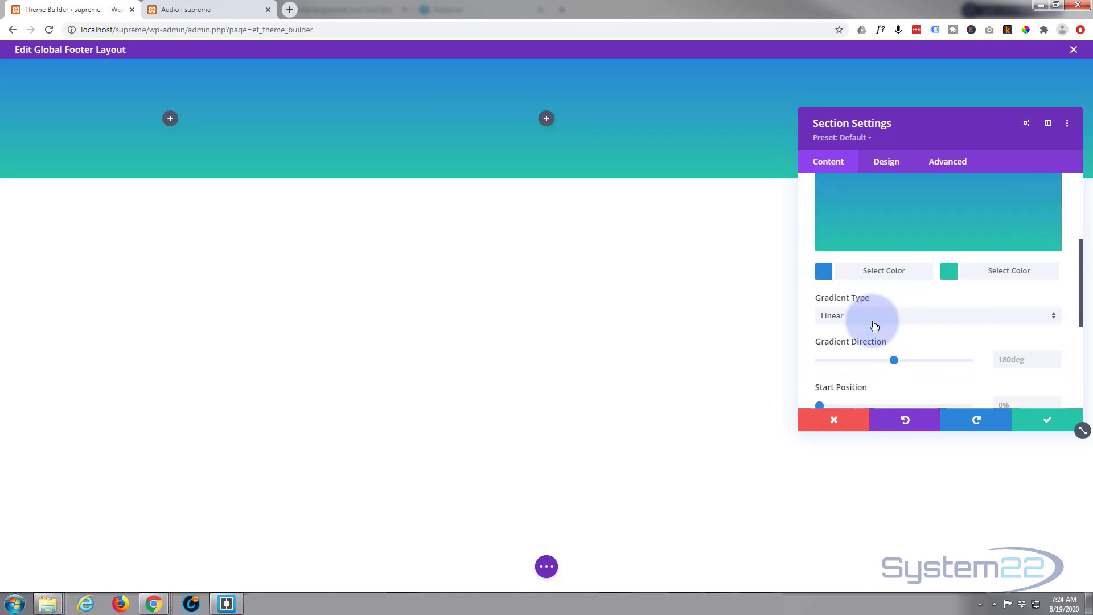
{"action": "left_click", "coordinate": [874, 272]}
{"action": "scroll", "coordinate": [834, 296], "scroll_direction": "down", "scroll_amount": 2}
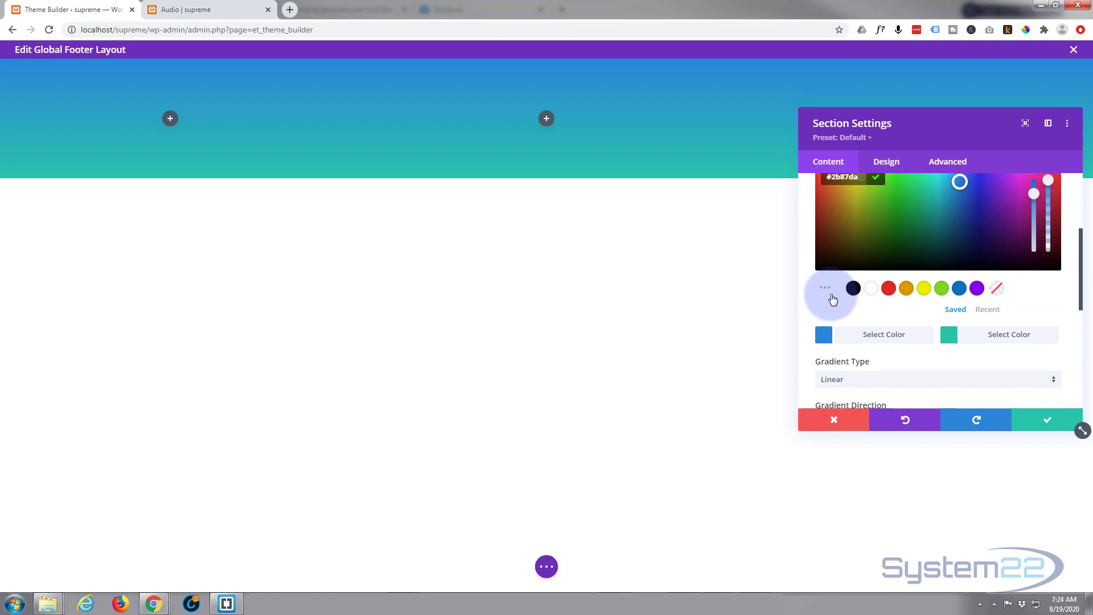
{"action": "left_click", "coordinate": [824, 291]}
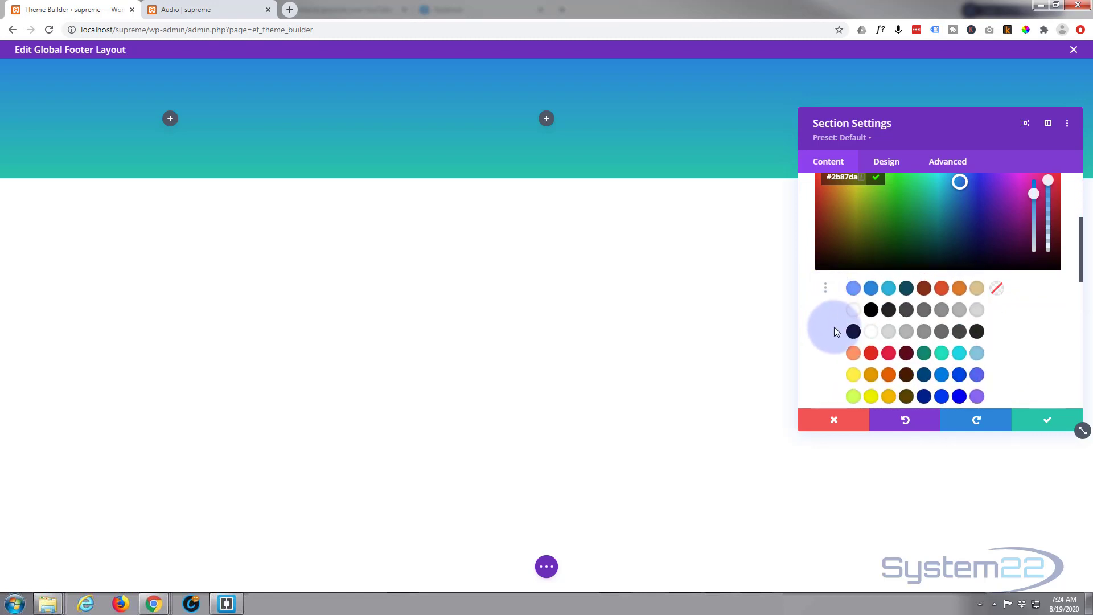
{"action": "left_click", "coordinate": [906, 310]}
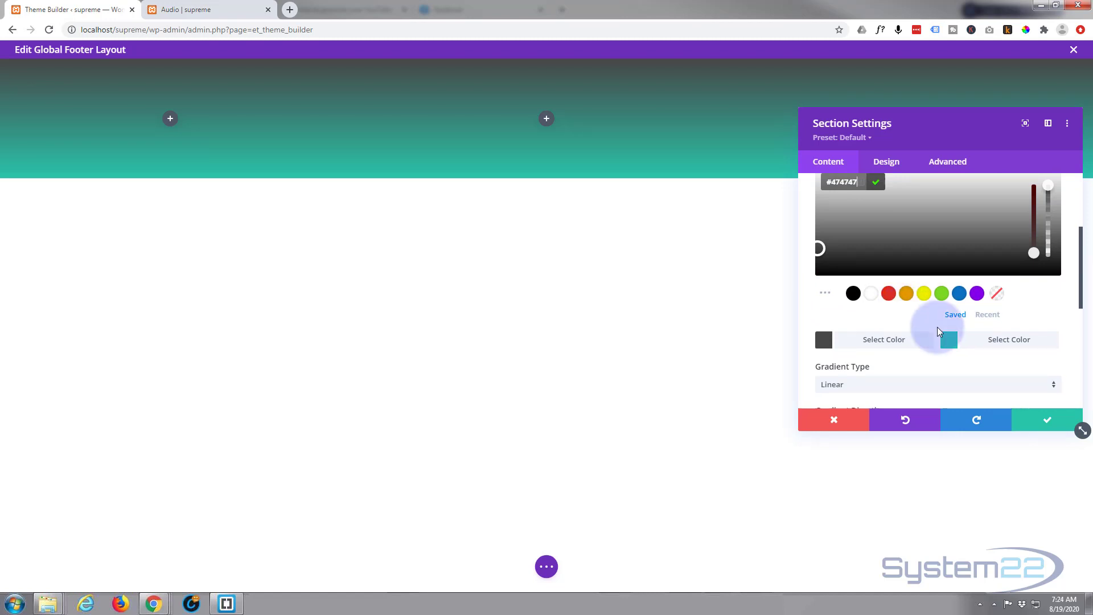
{"action": "left_click", "coordinate": [999, 340]}
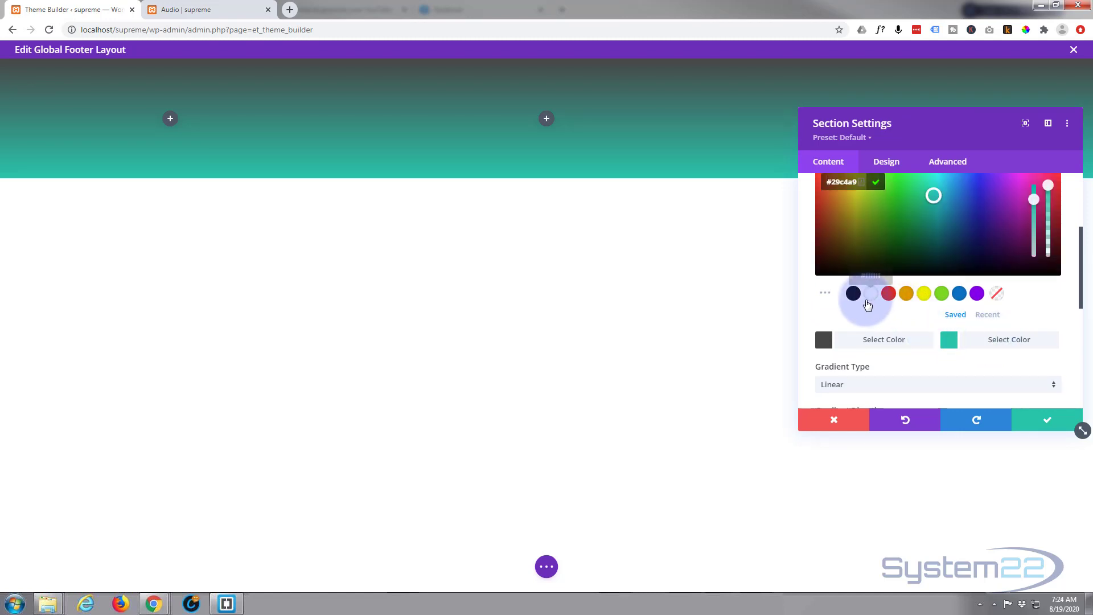
{"action": "left_click", "coordinate": [854, 295]}
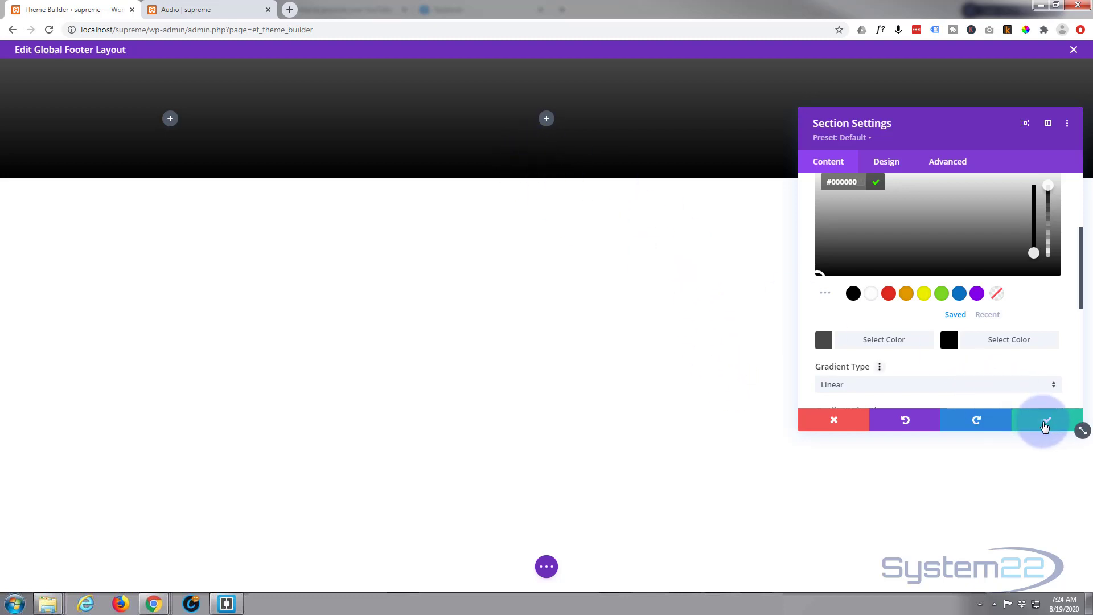
{"action": "left_click", "coordinate": [1045, 424]}
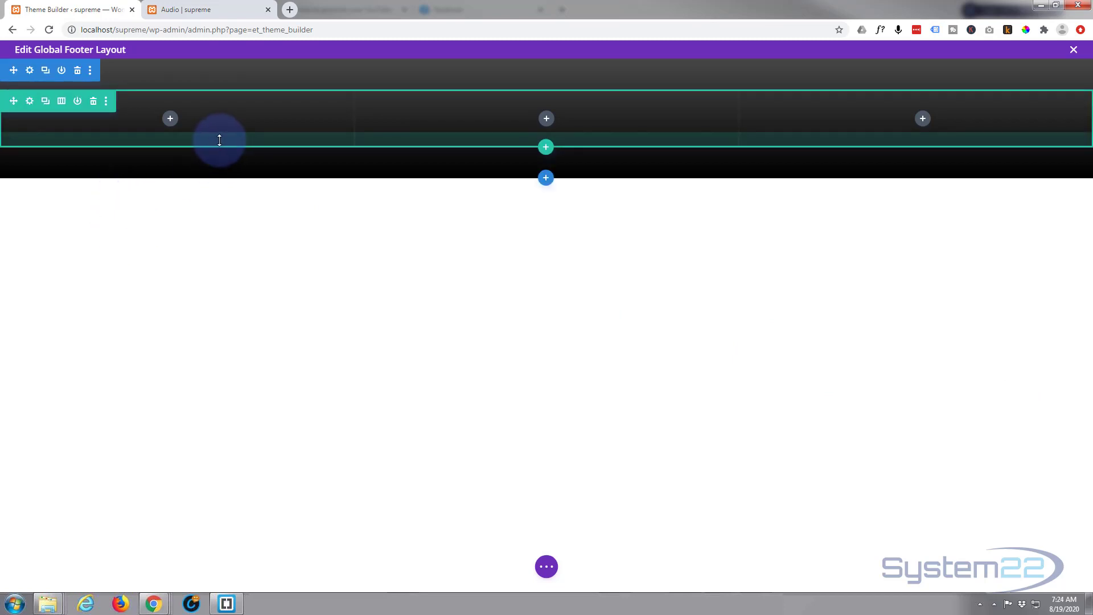
Insert an Image module into the footer's left column
{"action": "left_click", "coordinate": [171, 123]}
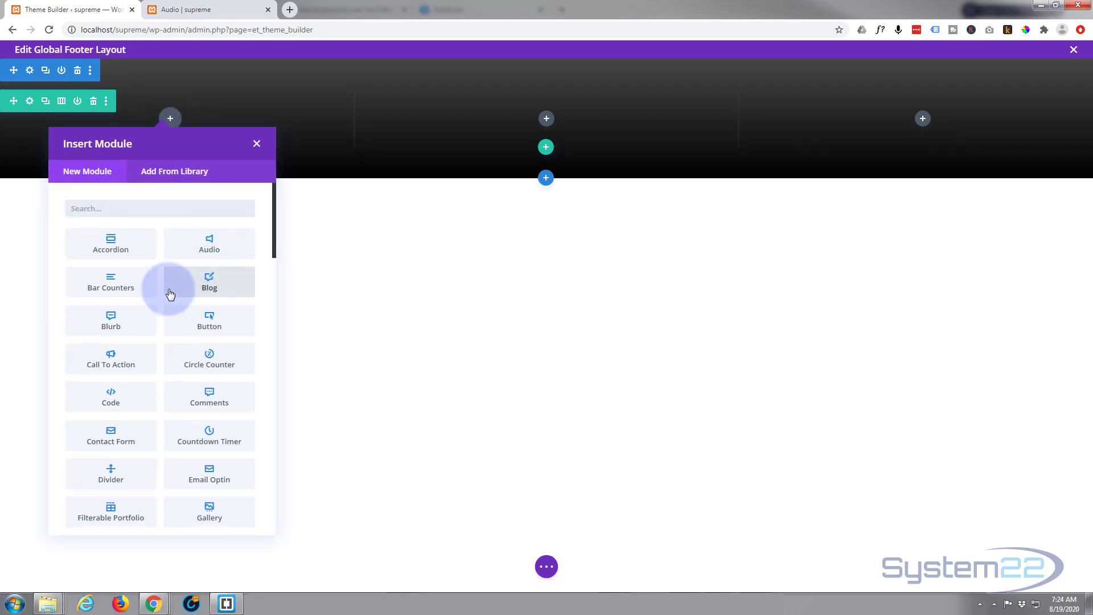
{"action": "scroll", "coordinate": [150, 283], "scroll_direction": "down", "scroll_amount": 1}
{"action": "scroll", "coordinate": [151, 283], "scroll_direction": "down", "scroll_amount": 2}
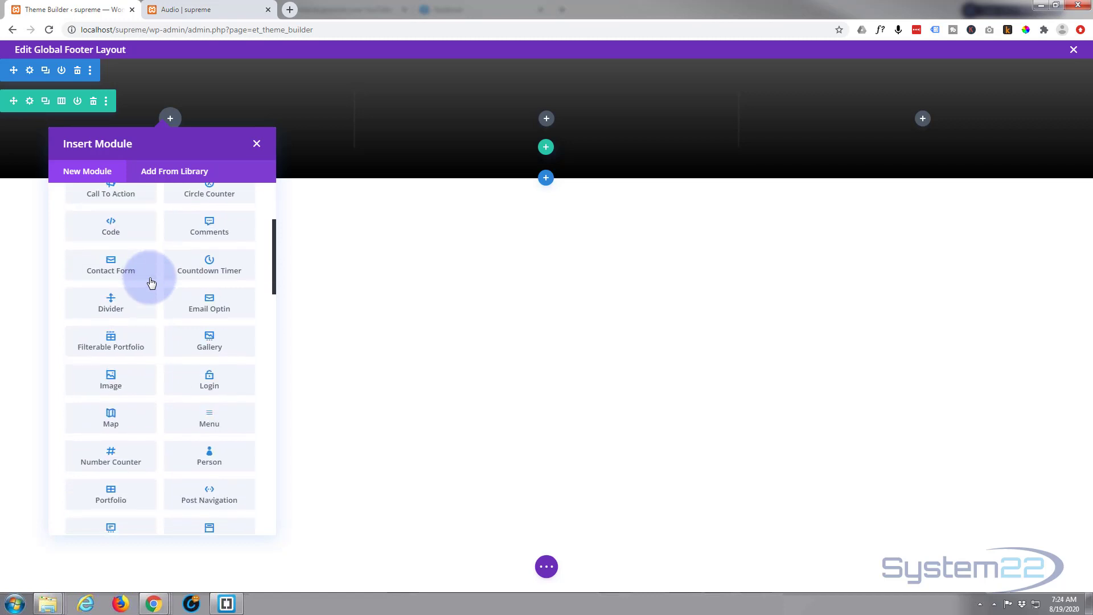
{"action": "scroll", "coordinate": [151, 283], "scroll_direction": "down", "scroll_amount": 3}
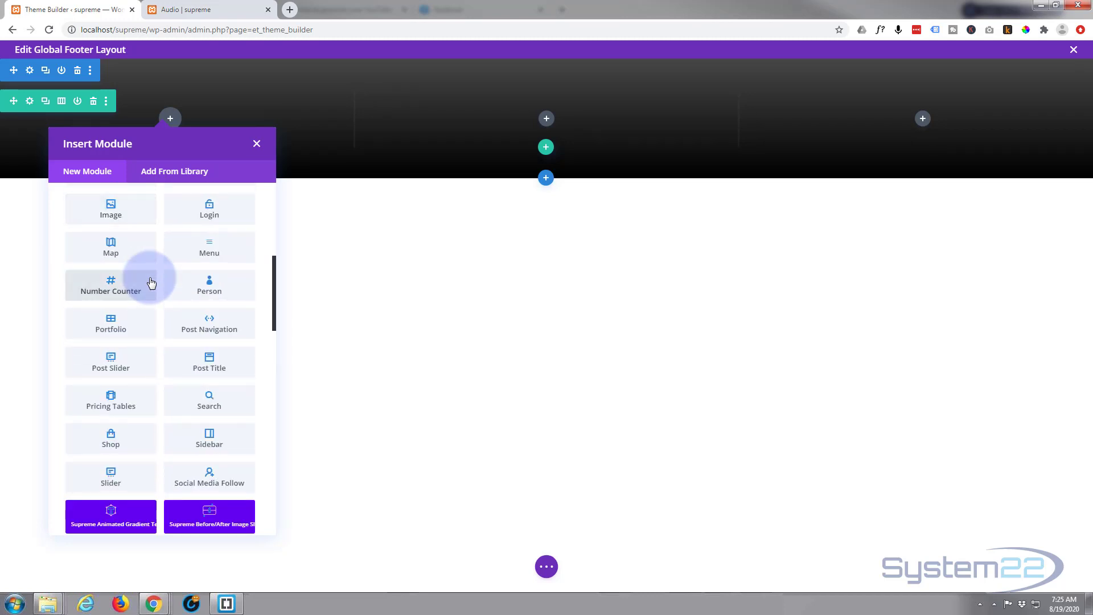
{"action": "scroll", "coordinate": [151, 283], "scroll_direction": "down", "scroll_amount": 10}
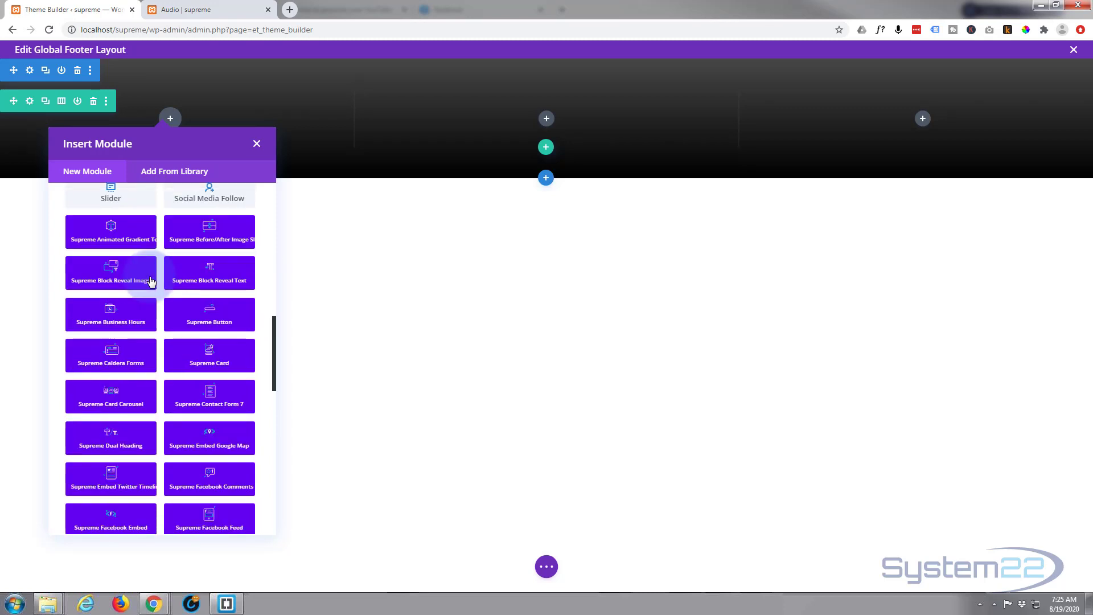
{"action": "scroll", "coordinate": [151, 280], "scroll_direction": "down", "scroll_amount": 5}
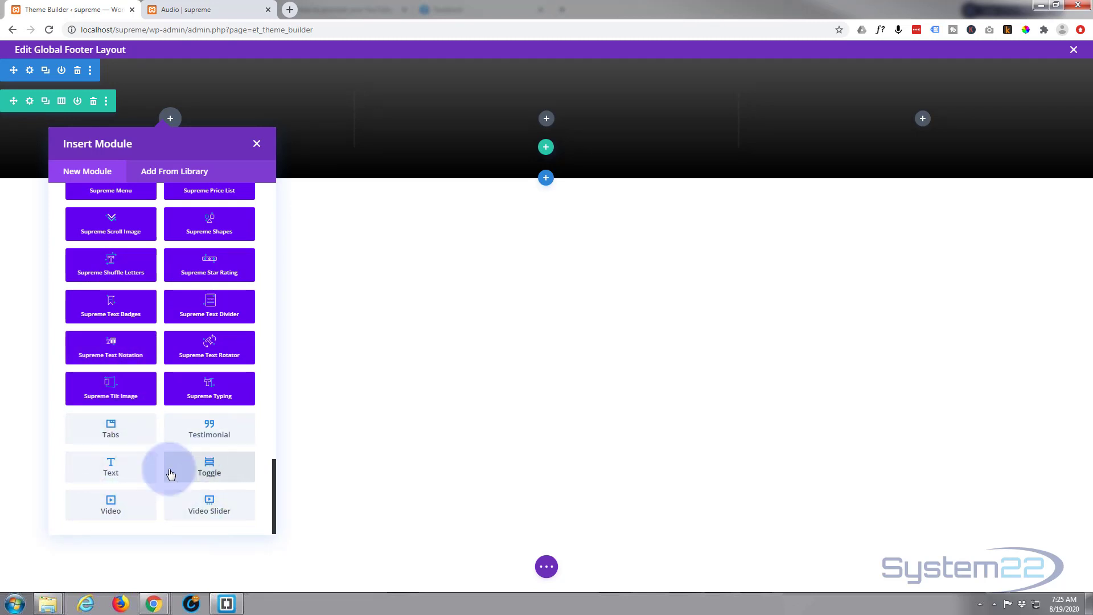
{"action": "scroll", "coordinate": [163, 392], "scroll_direction": "up", "scroll_amount": 12}
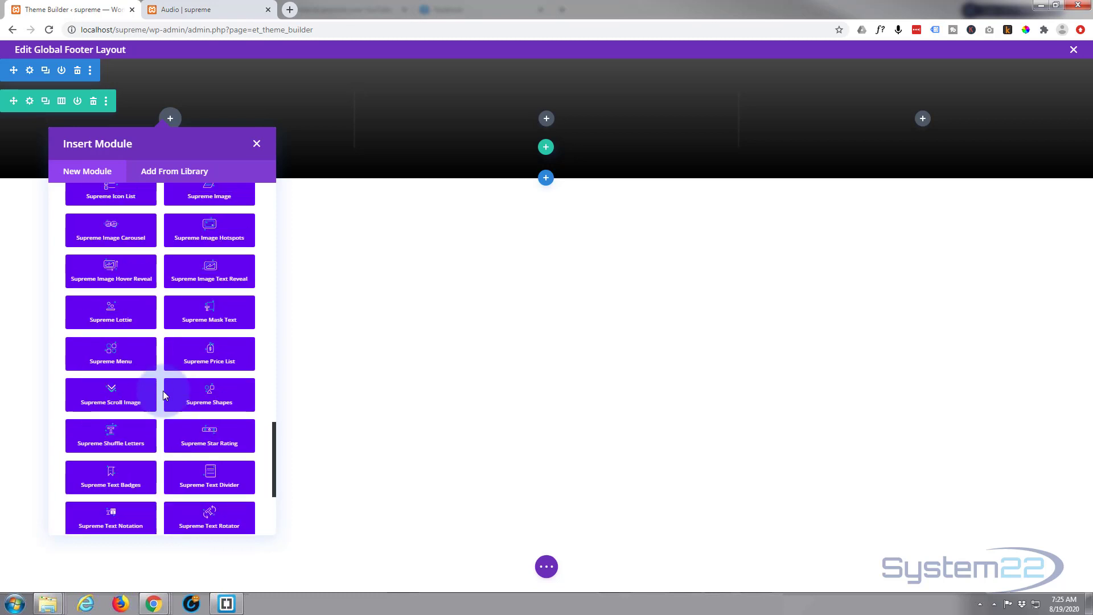
{"action": "scroll", "coordinate": [166, 397], "scroll_direction": "up", "scroll_amount": 2}
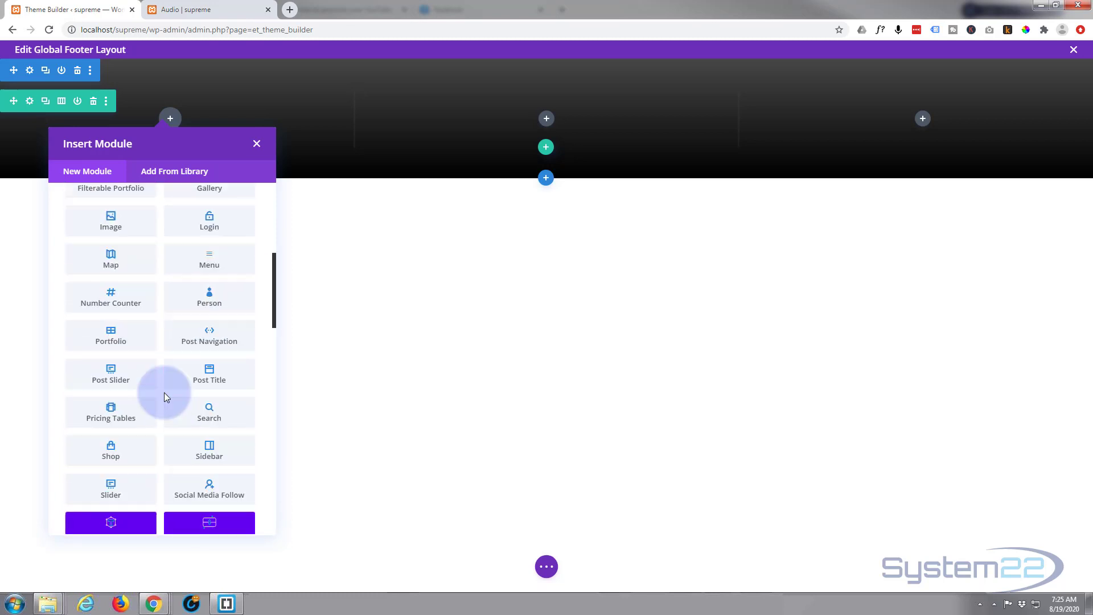
{"action": "left_click", "coordinate": [126, 228]}
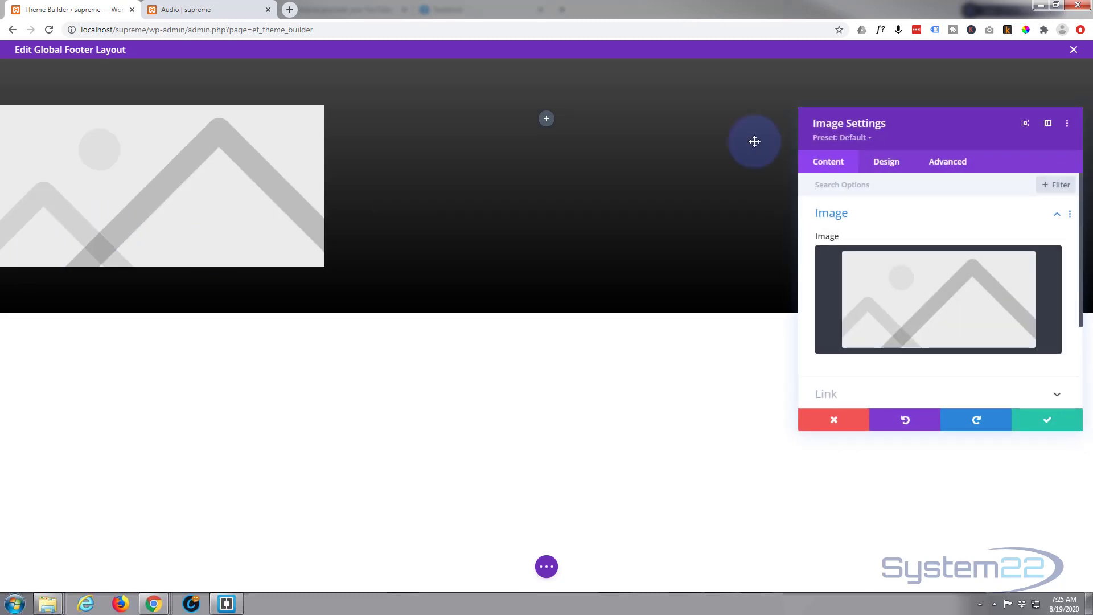
Upload system22-white-b-shadow.png as the module image and set its link URL to #
{"action": "left_click", "coordinate": [902, 298]}
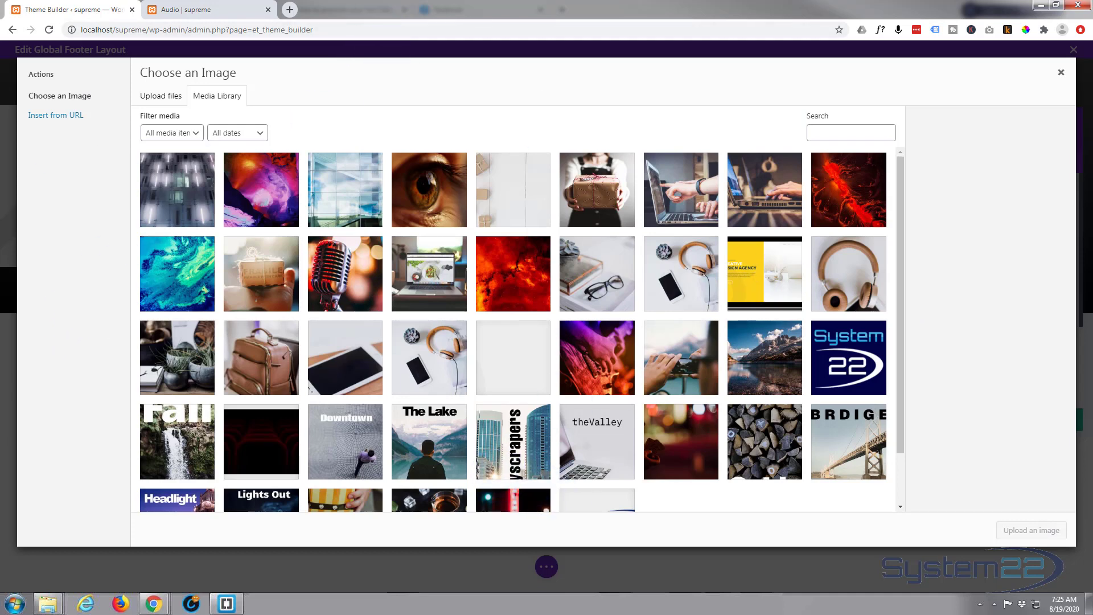
{"action": "left_click_drag", "start_coordinate": [136, 194], "coordinate": [193, 215]}
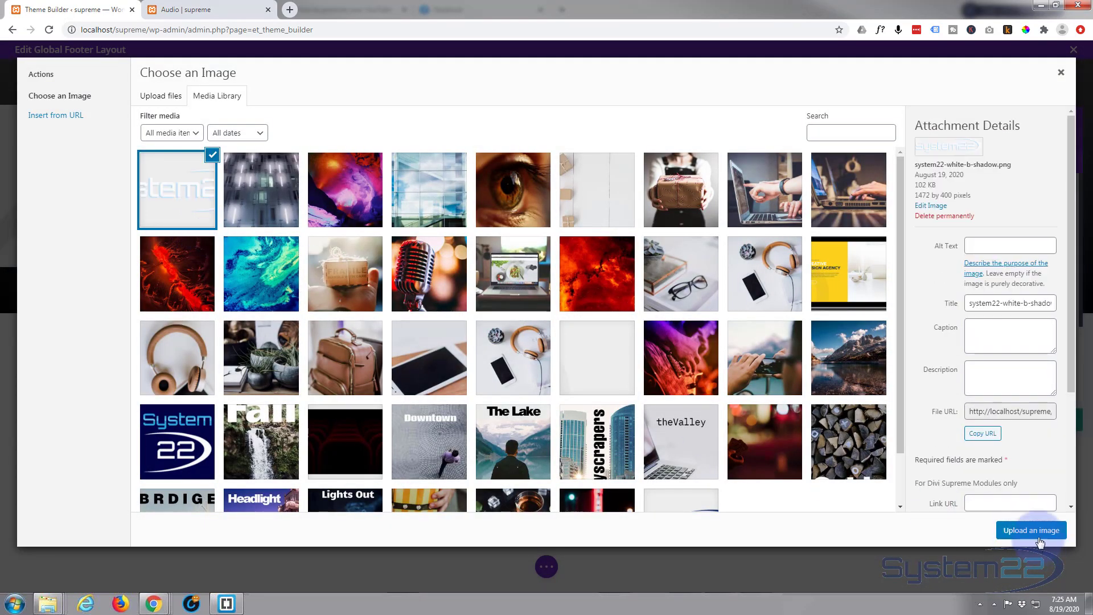
{"action": "left_click", "coordinate": [1035, 533]}
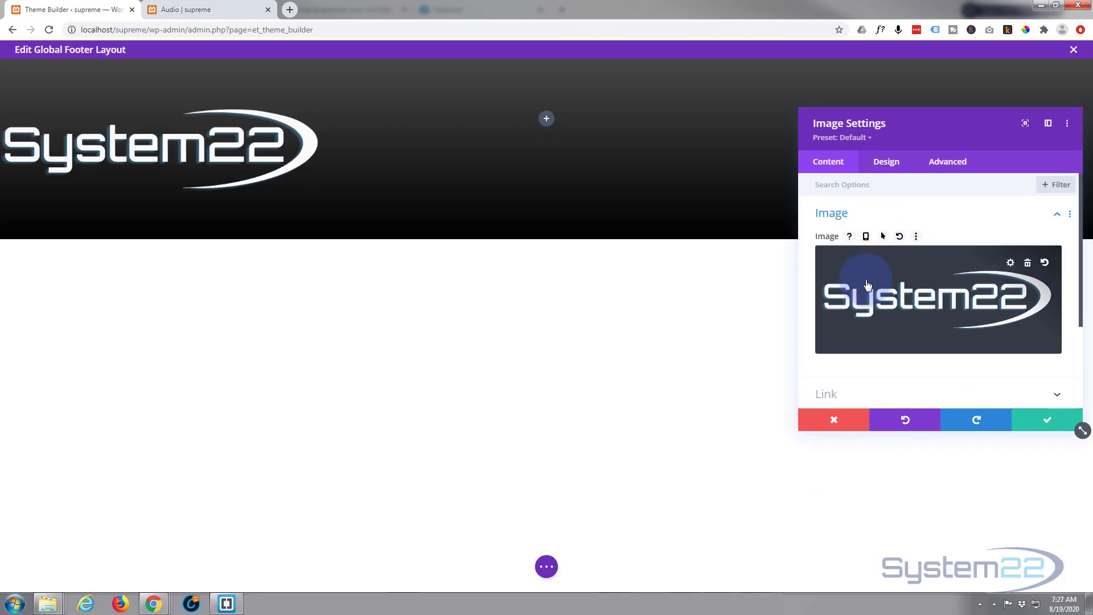
{"action": "scroll", "coordinate": [854, 346], "scroll_direction": "down", "scroll_amount": 3}
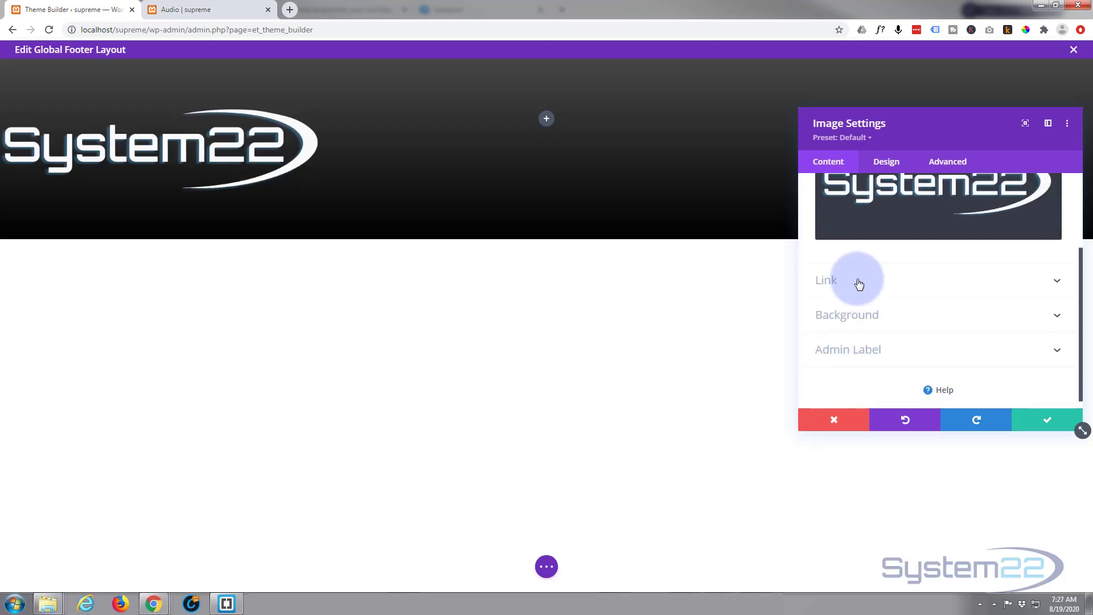
{"action": "left_click", "coordinate": [860, 281]}
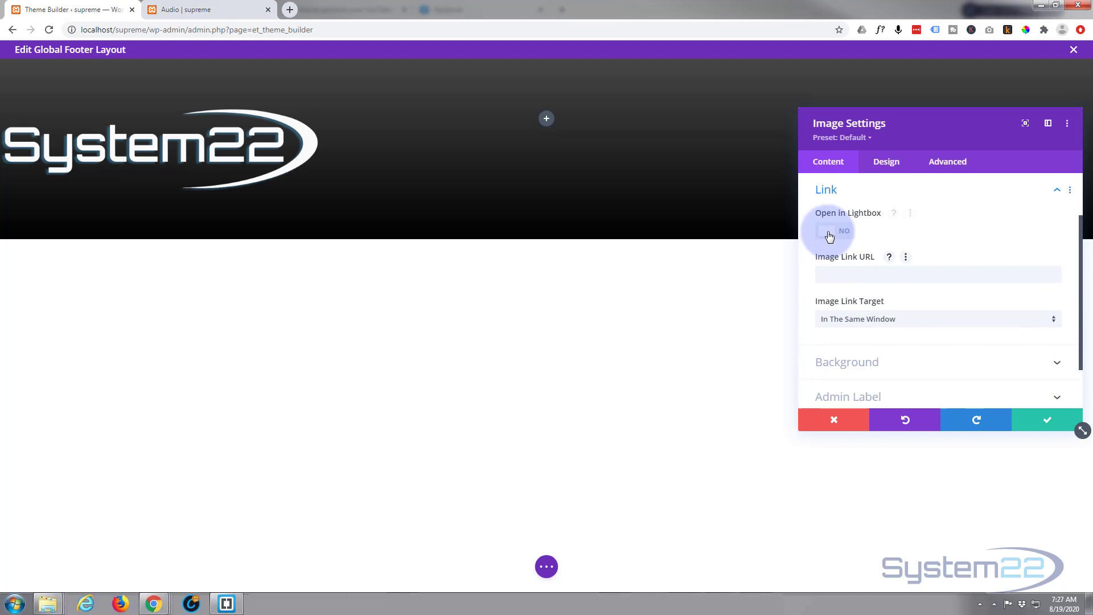
{"action": "left_click", "coordinate": [836, 283]}
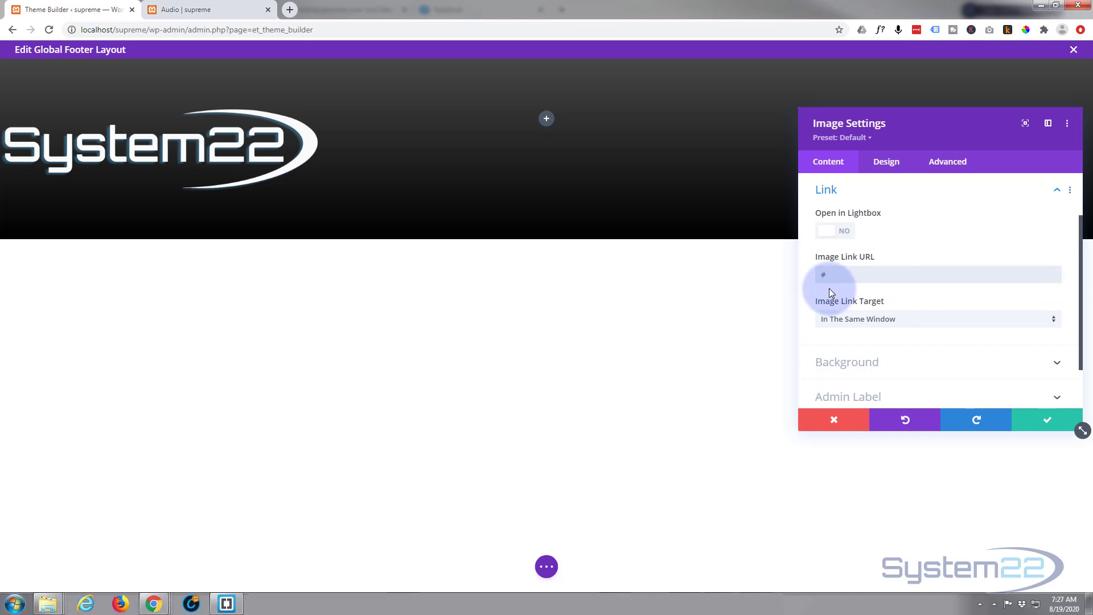
Set the logo width to 40% and centre the module's alignment
{"action": "left_click", "coordinate": [891, 164]}
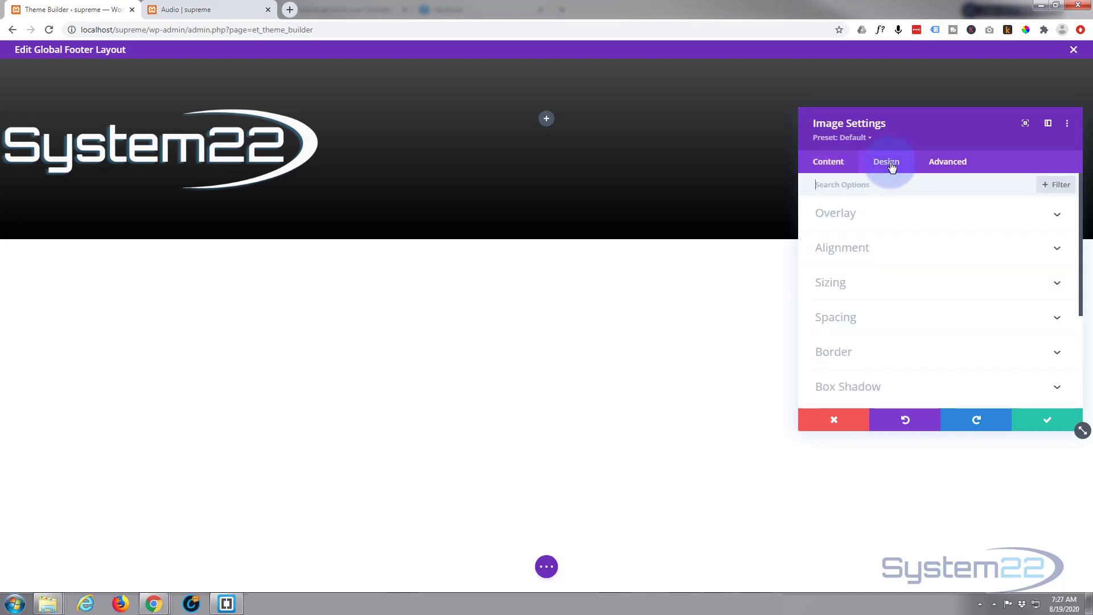
{"action": "left_click", "coordinate": [896, 285]}
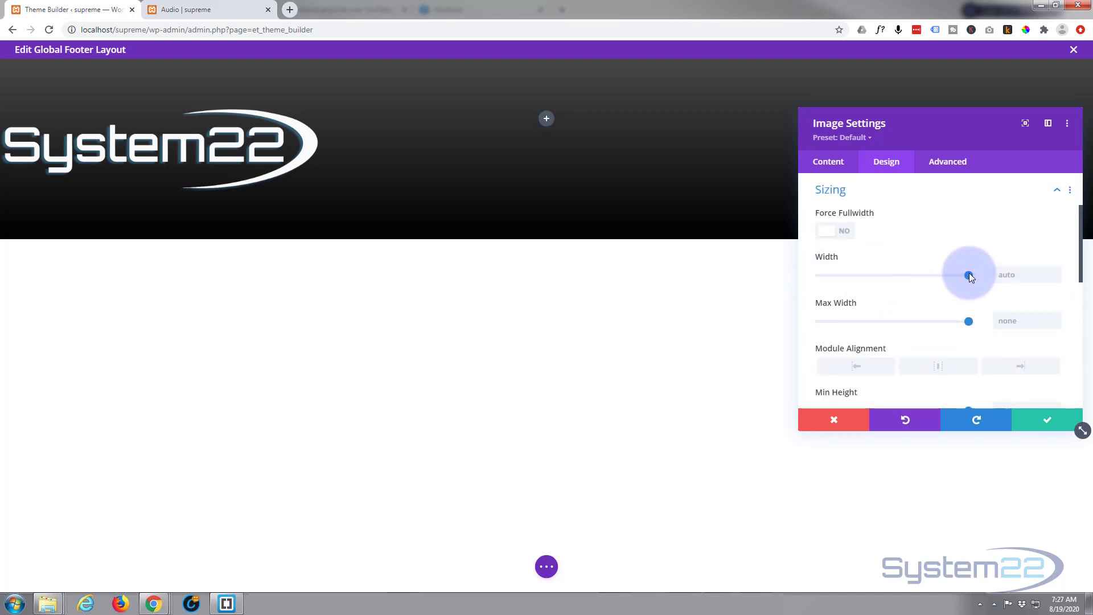
{"action": "left_click_drag", "start_coordinate": [970, 278], "coordinate": [880, 283]}
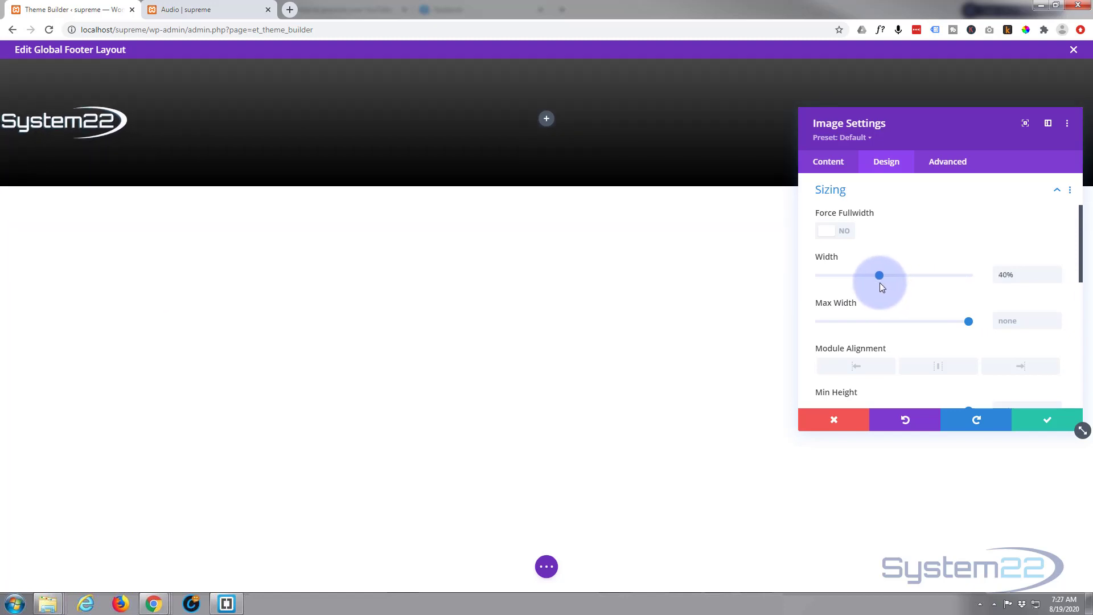
{"action": "left_click", "coordinate": [935, 369]}
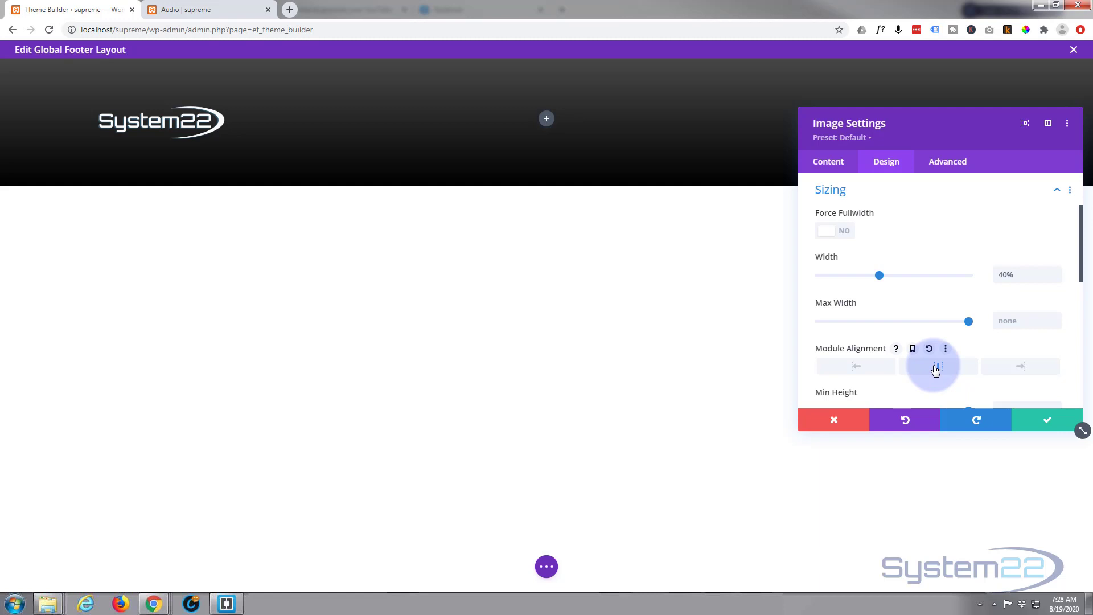
Save the logo settings and insert a Text module in the middle column
{"action": "left_click", "coordinate": [1047, 419]}
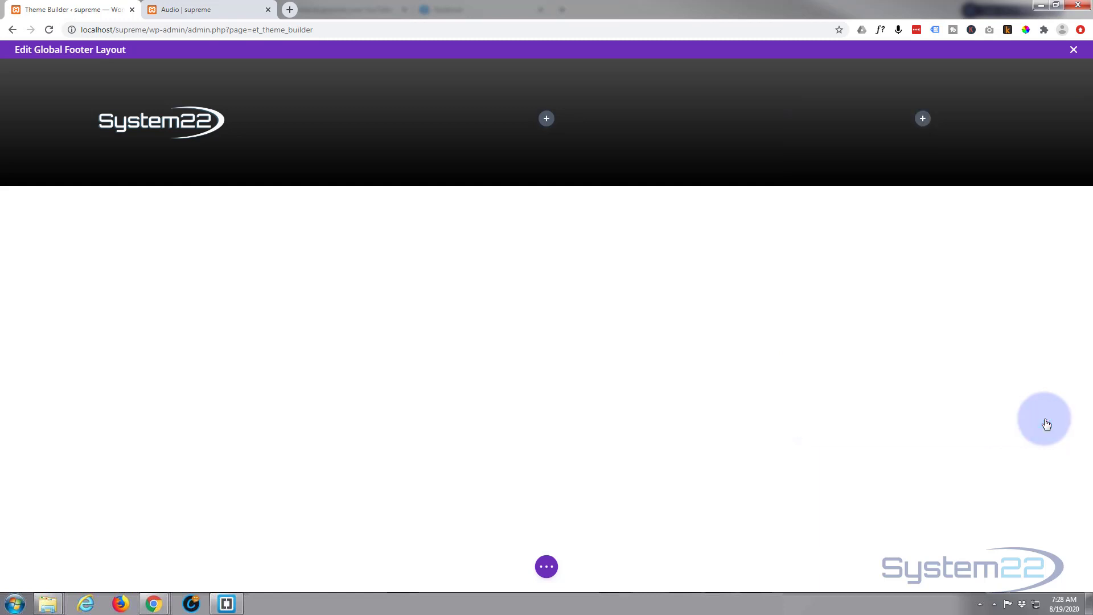
{"action": "left_click", "coordinate": [547, 121]}
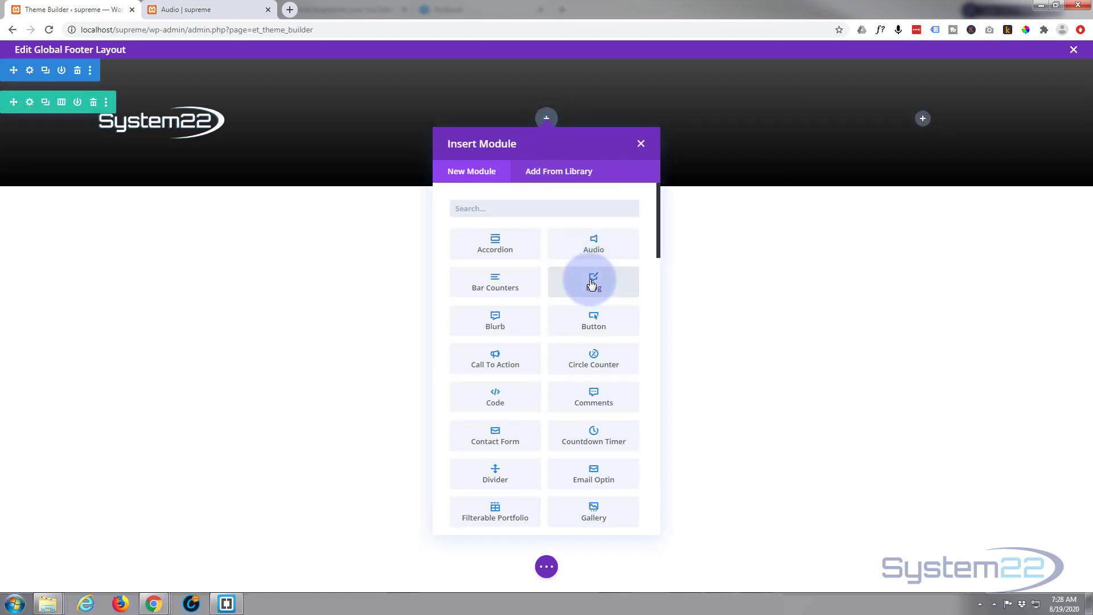
{"action": "scroll", "coordinate": [593, 285], "scroll_direction": "down", "scroll_amount": 4}
{"action": "scroll", "coordinate": [593, 285], "scroll_direction": "down", "scroll_amount": 10}
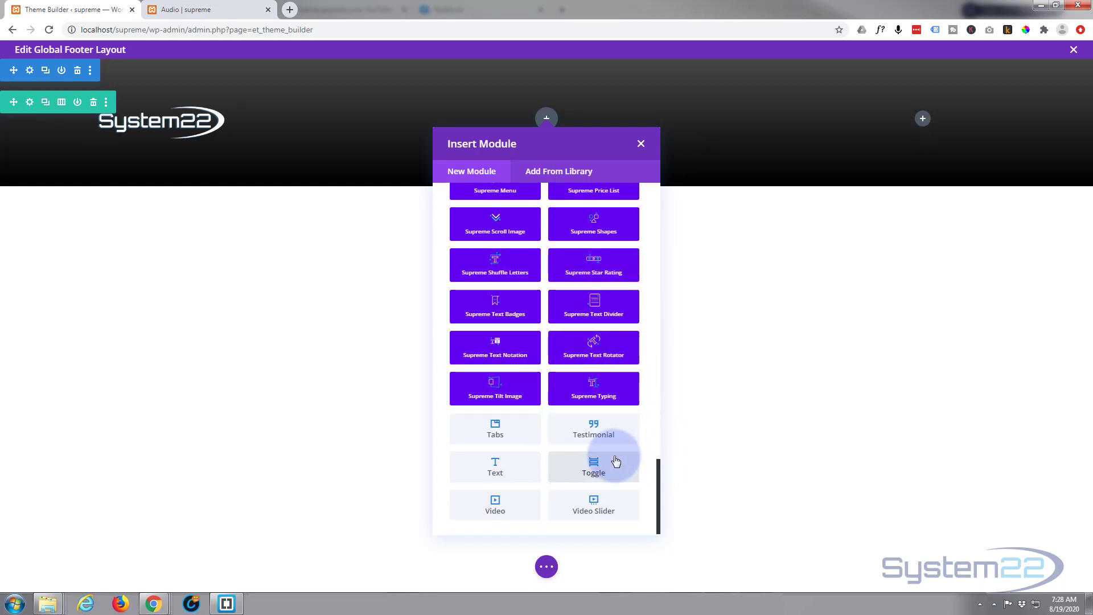
{"action": "left_click", "coordinate": [495, 465]}
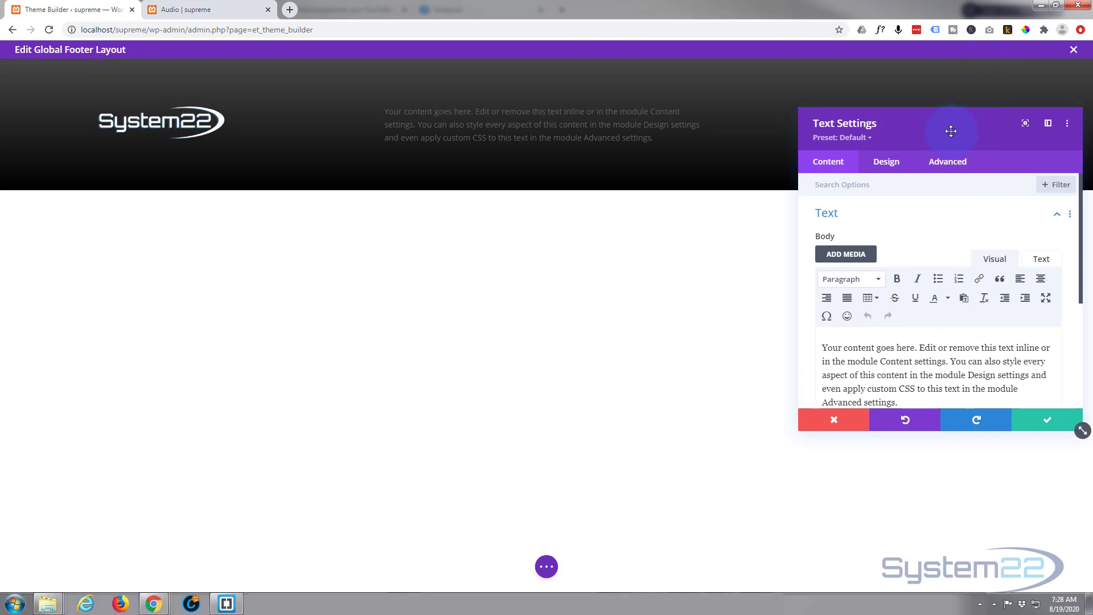
Replace the default body text with '© System 22 2020 All rights reserved'
{"action": "left_click_drag", "start_coordinate": [950, 129], "coordinate": [894, 102]}
{"action": "left_click", "coordinate": [837, 352]}
{"action": "left_click_drag", "start_coordinate": [839, 367], "coordinate": [762, 292]}
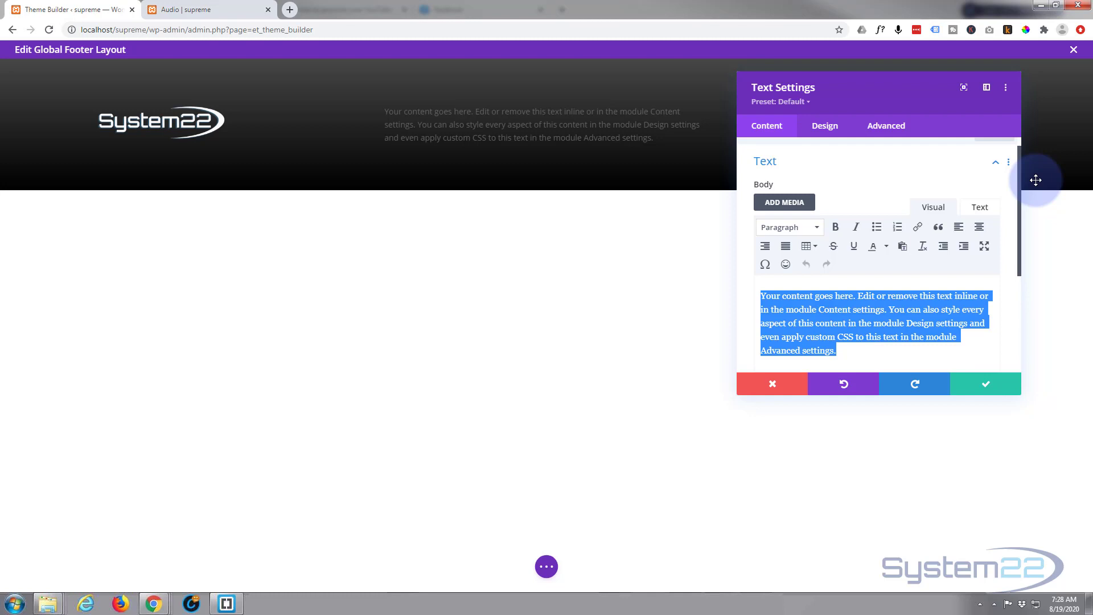
{"action": "type", "text": "©"}
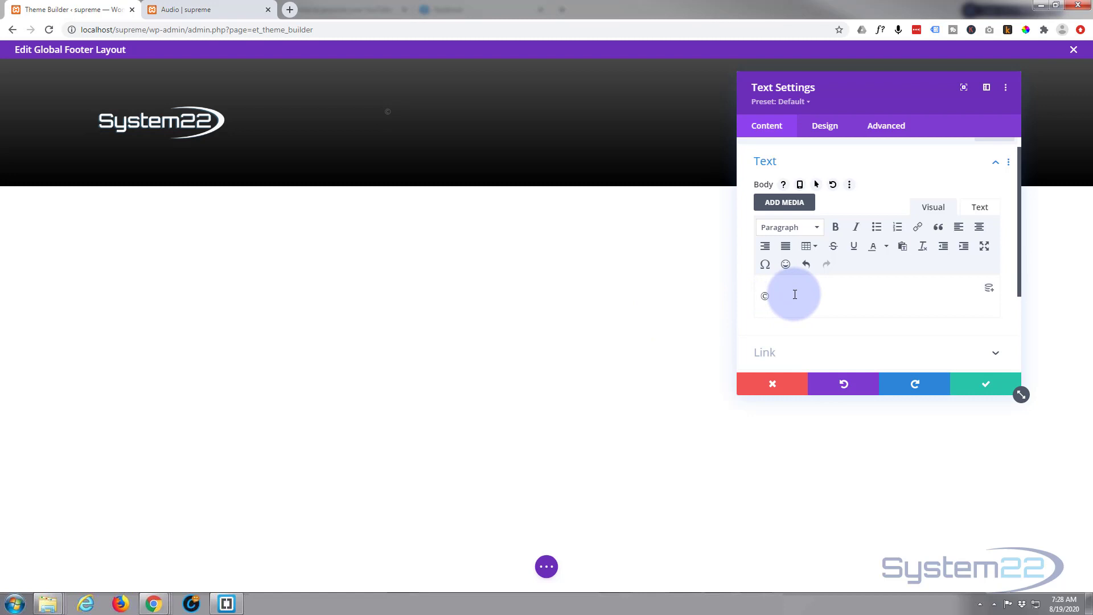
{"action": "type", "text": "System 22 2020 All rights reserved"}
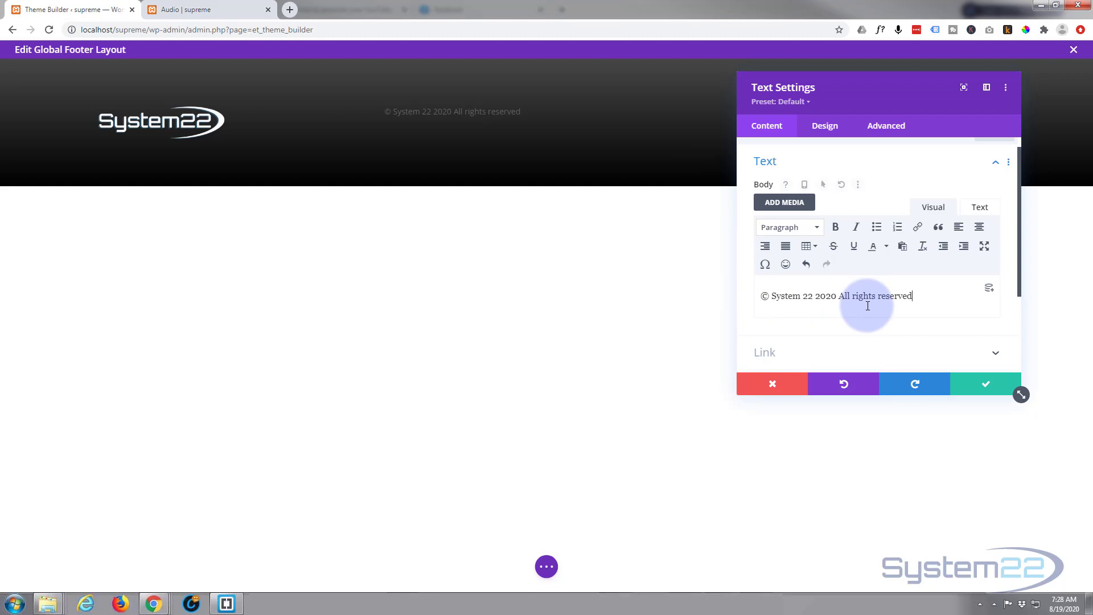
Center-align the copyright text and make its colour white
{"action": "left_click", "coordinate": [837, 131]}
{"action": "left_click", "coordinate": [848, 187]}
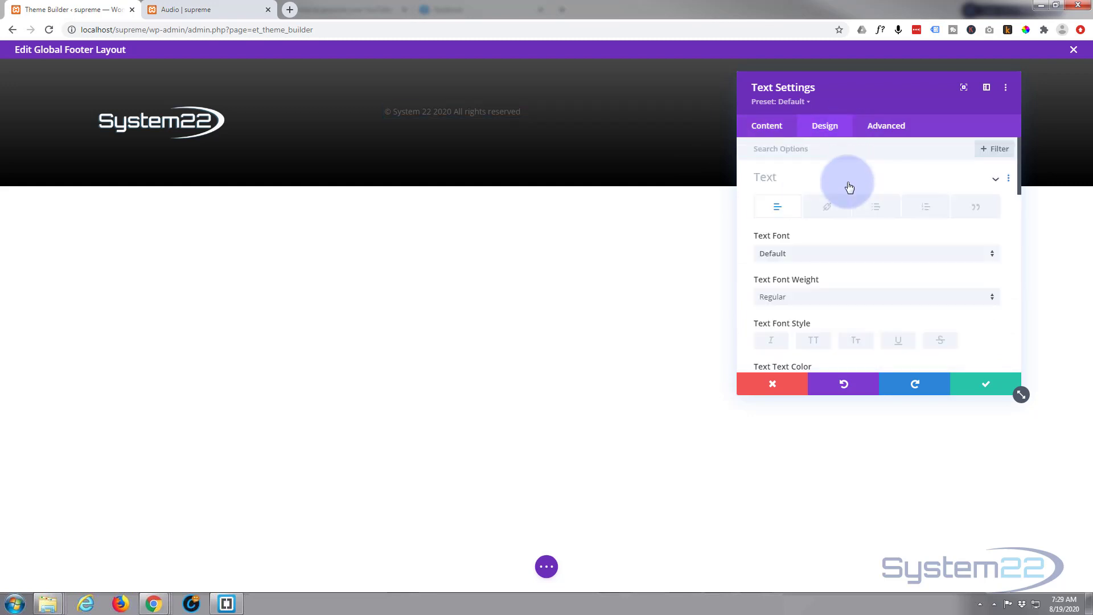
{"action": "scroll", "coordinate": [848, 244], "scroll_direction": "down", "scroll_amount": 2}
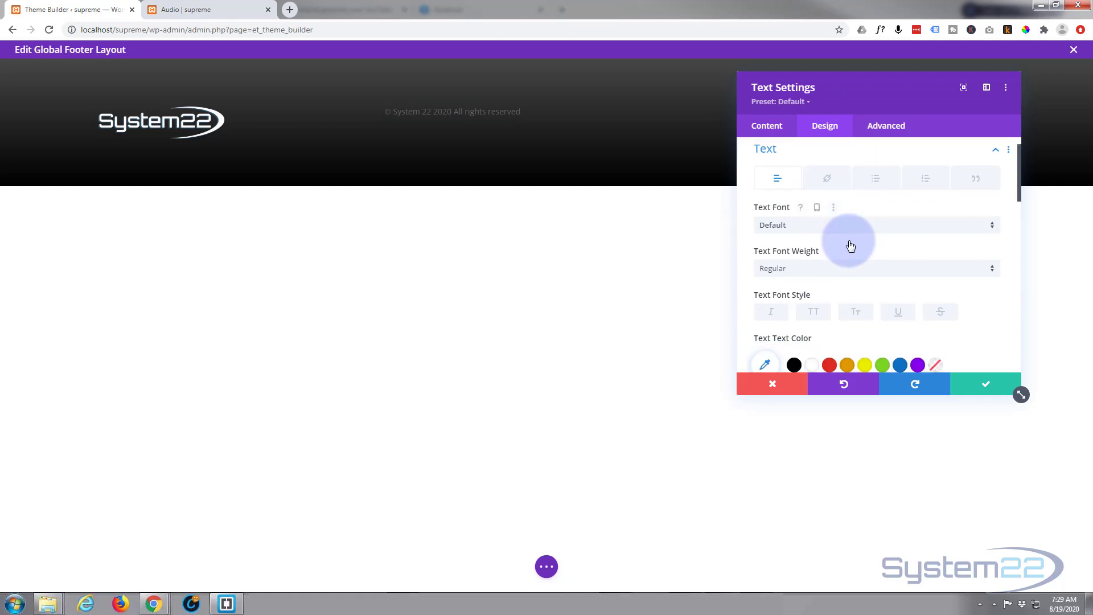
{"action": "scroll", "coordinate": [849, 244], "scroll_direction": "down", "scroll_amount": 2}
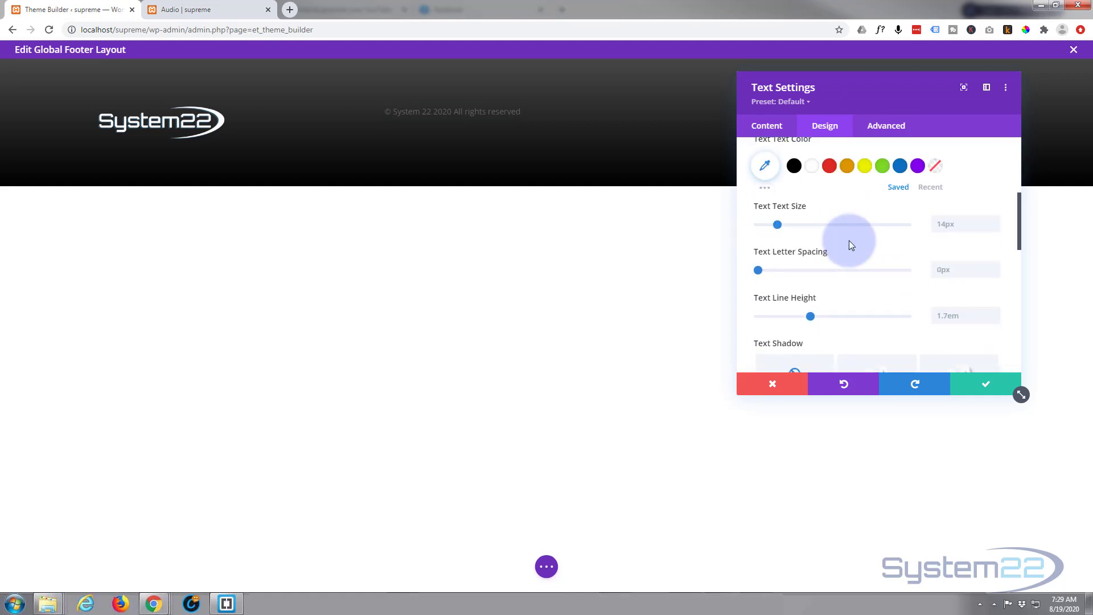
{"action": "scroll", "coordinate": [850, 244], "scroll_direction": "down", "scroll_amount": 3}
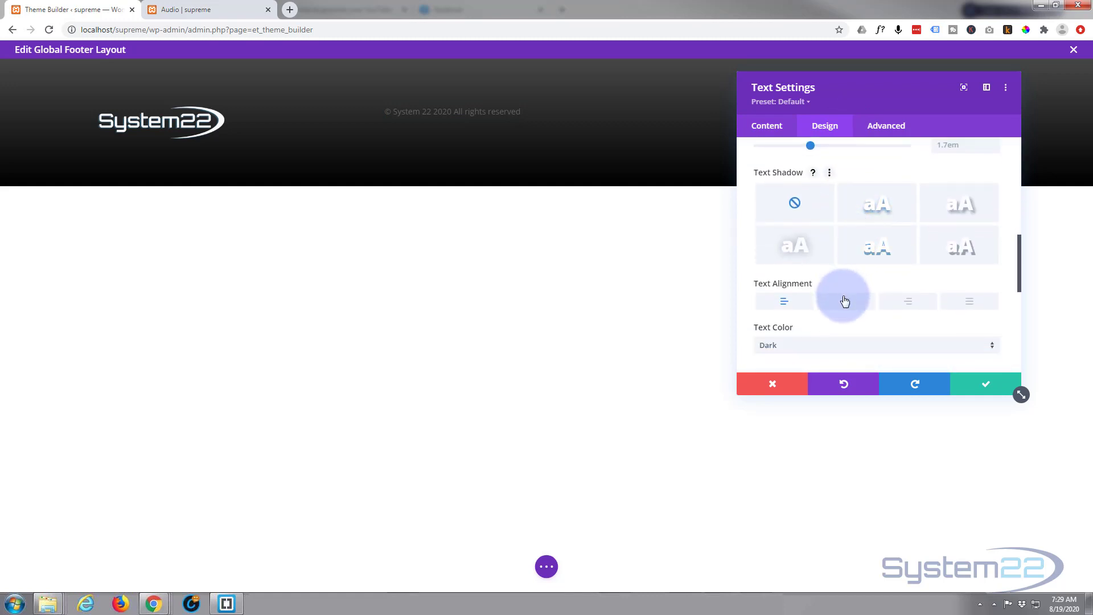
{"action": "left_click", "coordinate": [845, 301]}
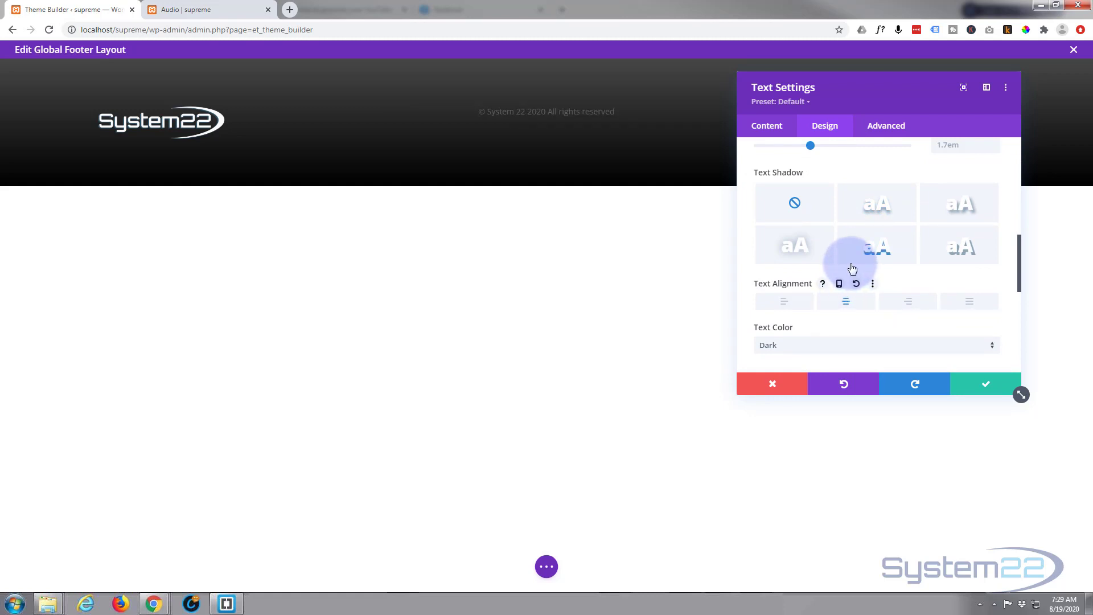
{"action": "scroll", "coordinate": [853, 268], "scroll_direction": "up", "scroll_amount": 2}
{"action": "scroll", "coordinate": [850, 266], "scroll_direction": "up", "scroll_amount": 2}
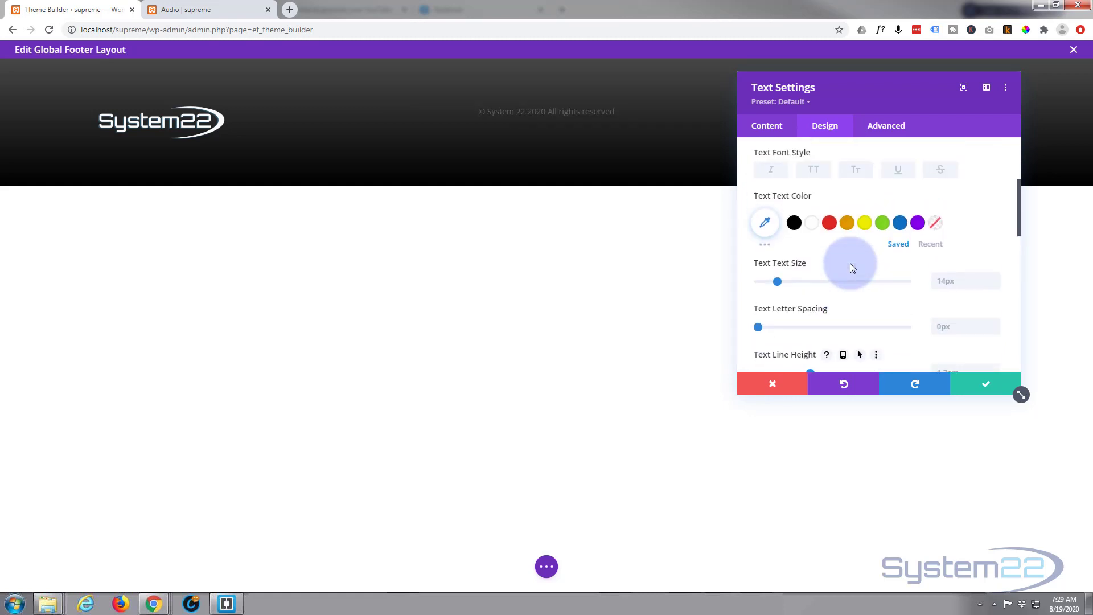
{"action": "left_click", "coordinate": [816, 226]}
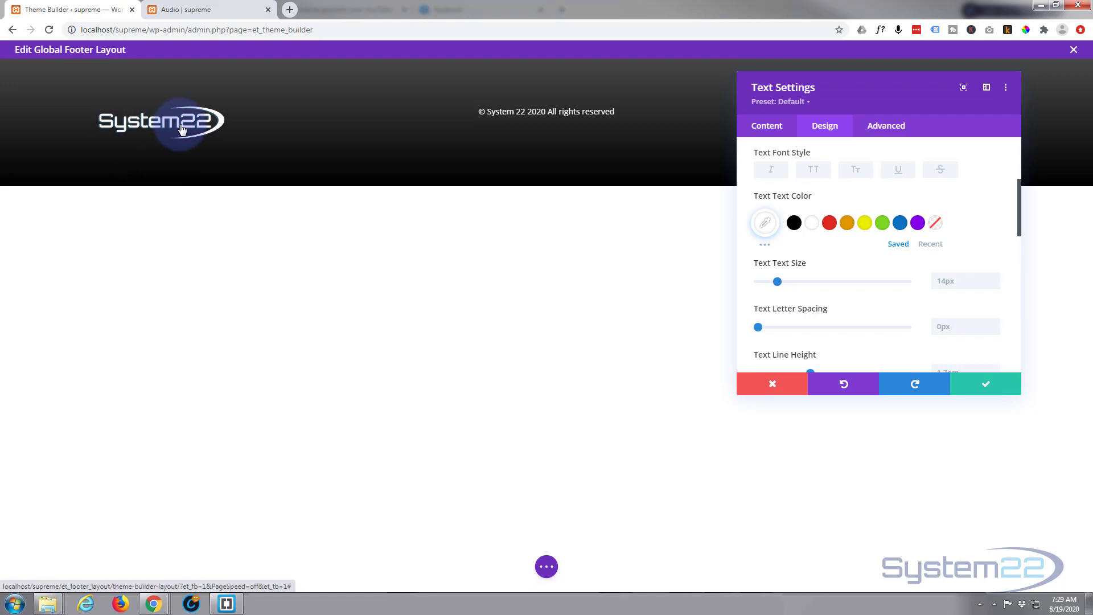
Set the text module's top padding to 20px
{"action": "scroll", "coordinate": [833, 203], "scroll_direction": "down", "scroll_amount": 1}
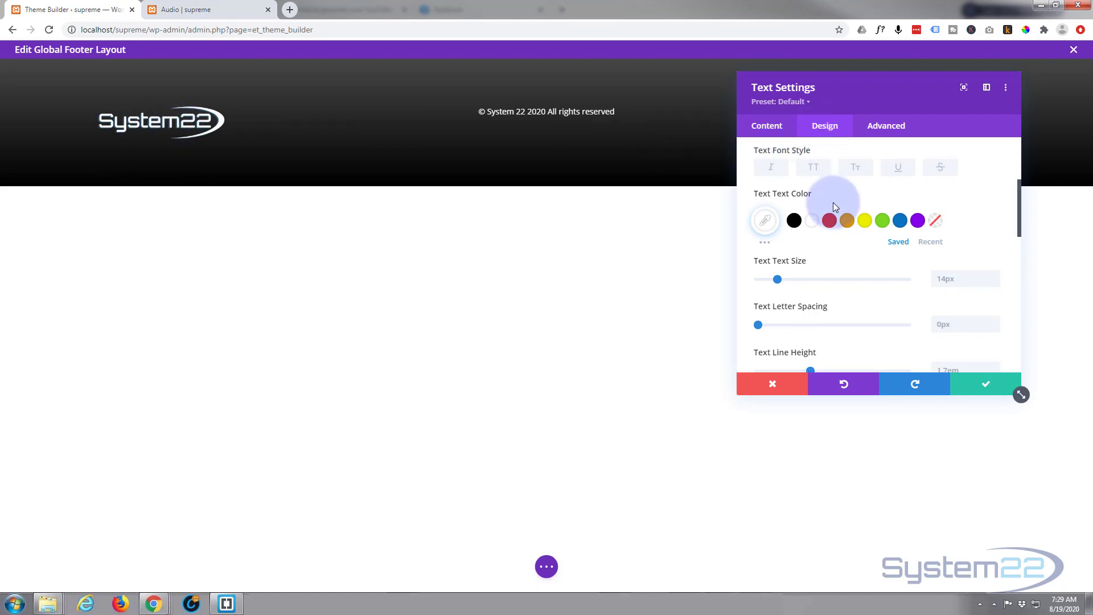
{"action": "scroll", "coordinate": [833, 203], "scroll_direction": "down", "scroll_amount": 10}
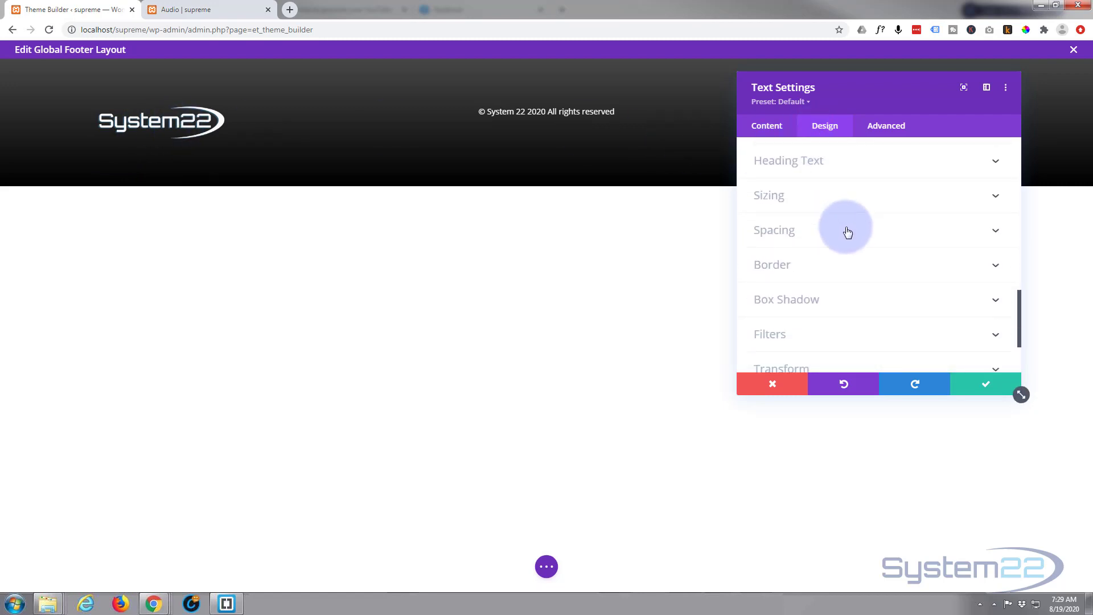
{"action": "left_click", "coordinate": [848, 230]}
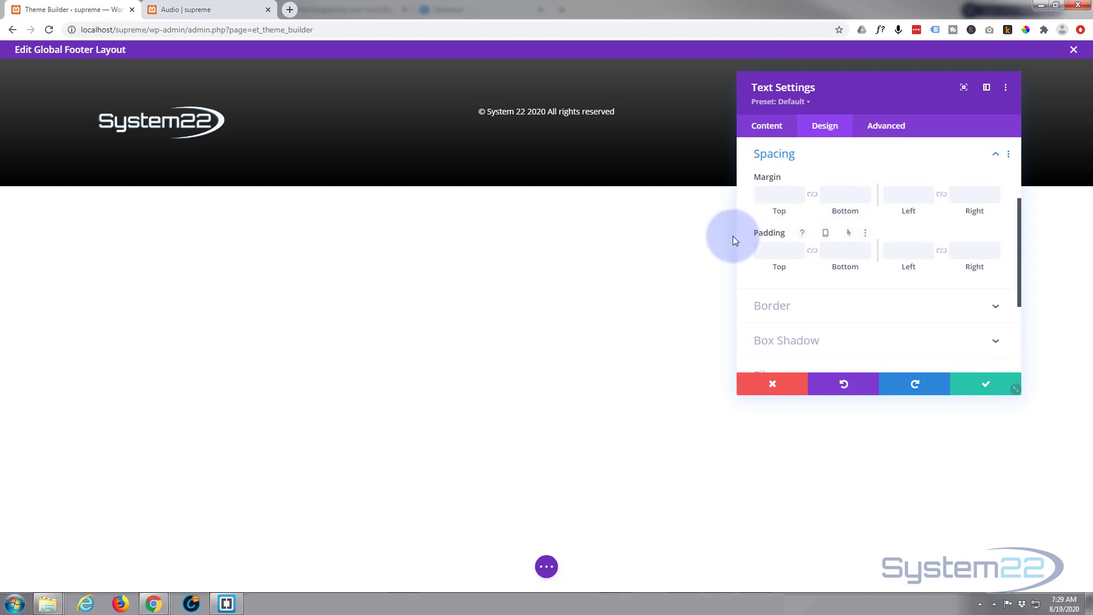
{"action": "left_click", "coordinate": [770, 250]}
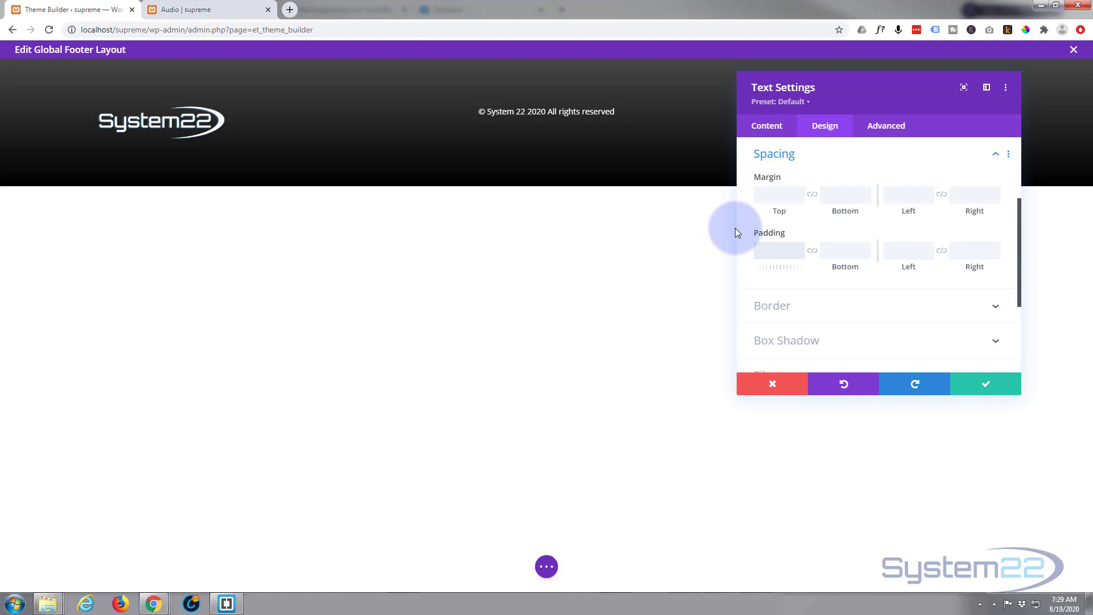
{"action": "type", "text": "50px"}
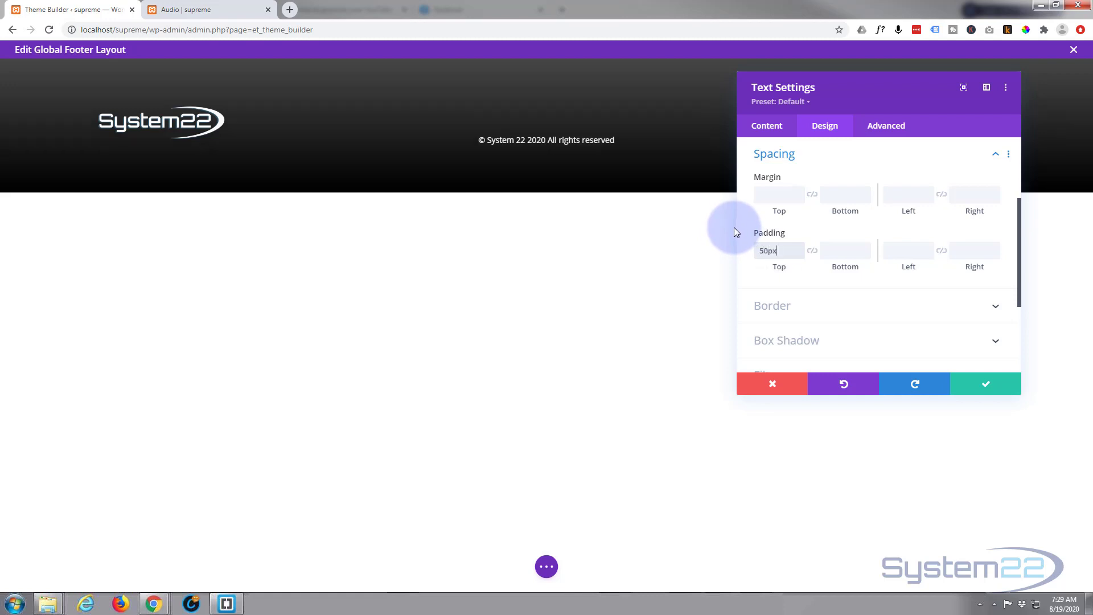
{"action": "left_click", "coordinate": [761, 251]}
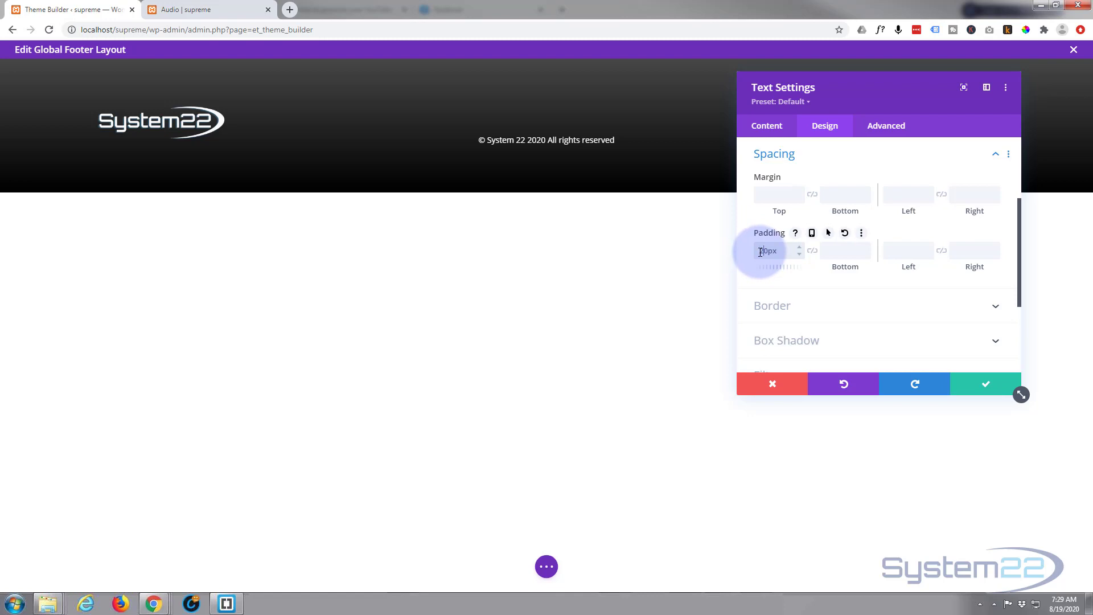
{"action": "key", "text": "Delete"}
{"action": "type", "text": "2"}
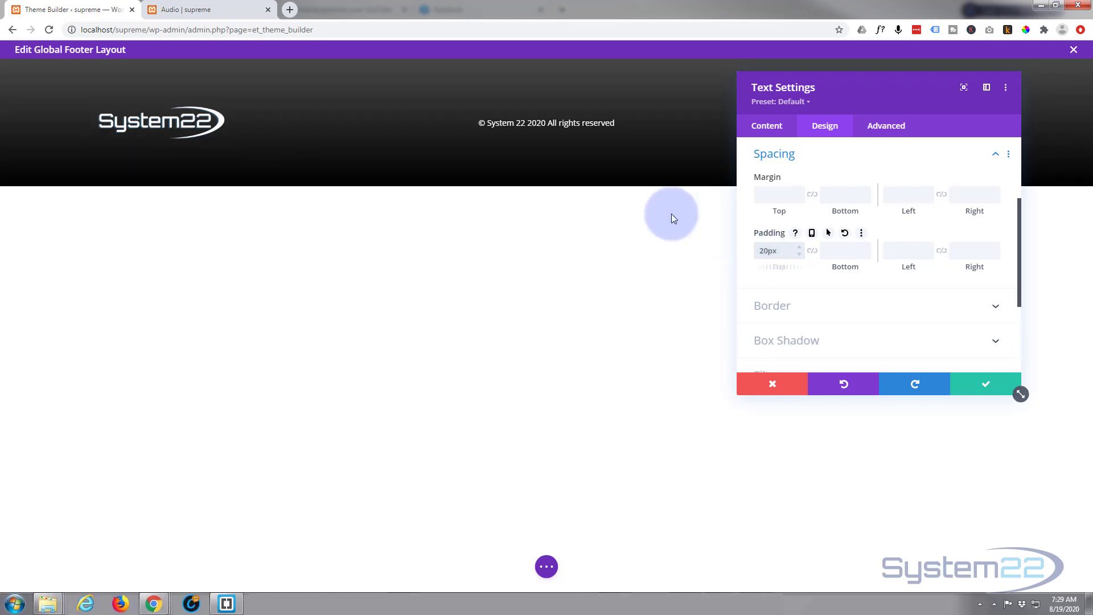
Save the copyright text, then add a Social Media Follow module with Facebook and Twitter to the right column
{"action": "left_click", "coordinate": [976, 385]}
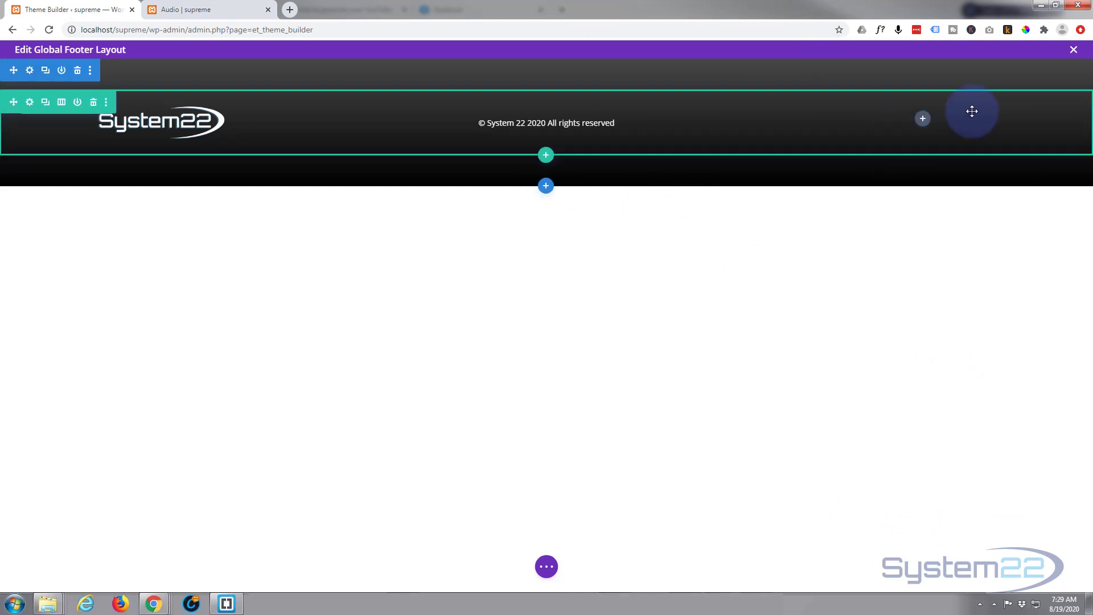
{"action": "left_click", "coordinate": [923, 119]}
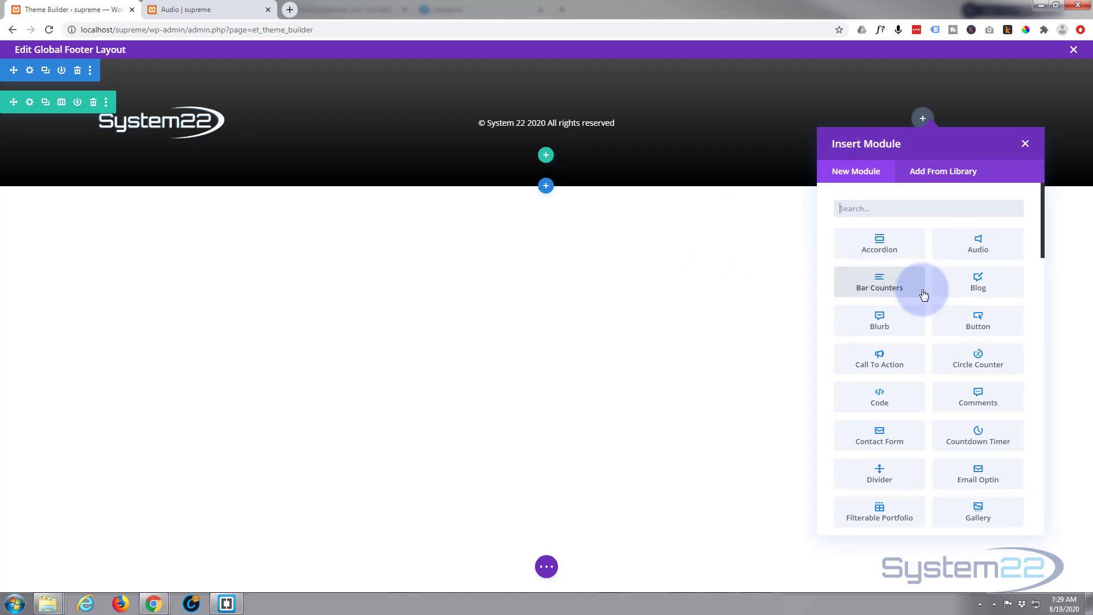
{"action": "scroll", "coordinate": [923, 294], "scroll_direction": "down", "scroll_amount": 3}
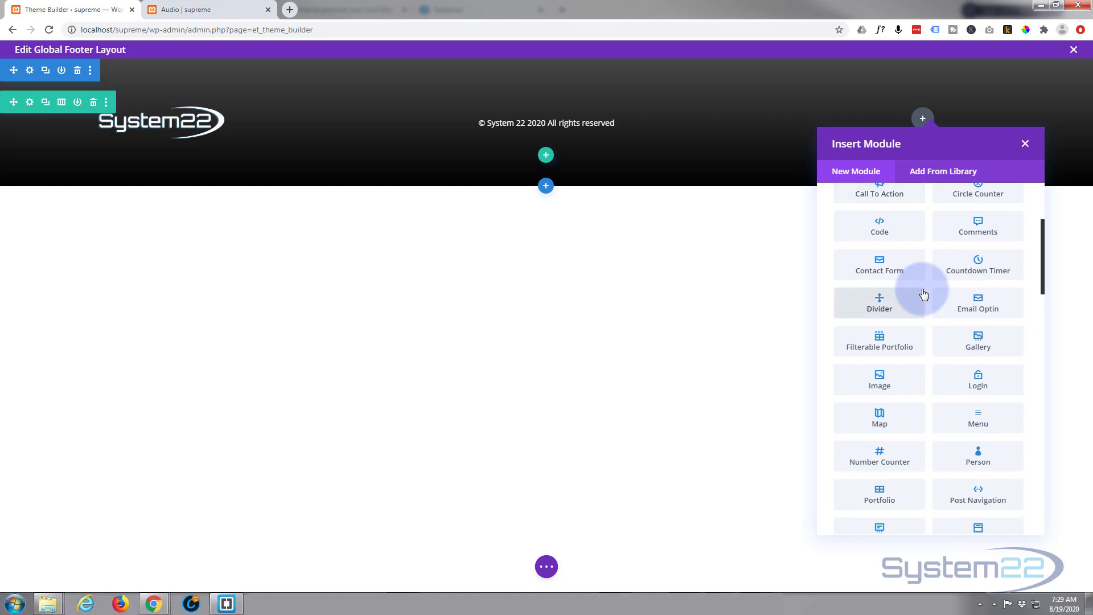
{"action": "scroll", "coordinate": [924, 295], "scroll_direction": "down", "scroll_amount": 3}
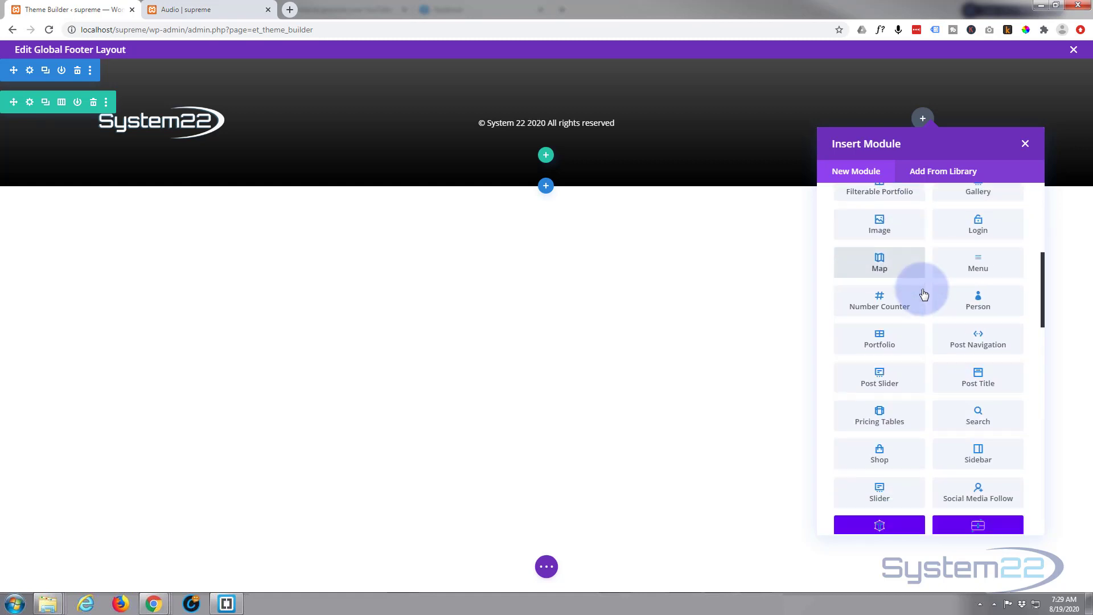
{"action": "scroll", "coordinate": [923, 294], "scroll_direction": "down", "scroll_amount": 1}
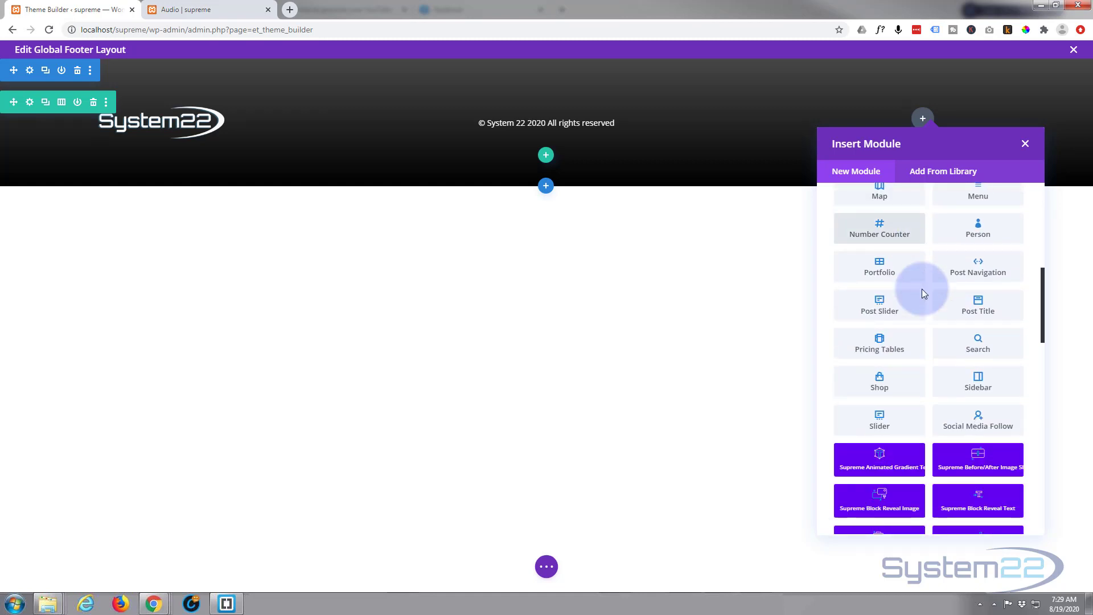
{"action": "left_click", "coordinate": [967, 428]}
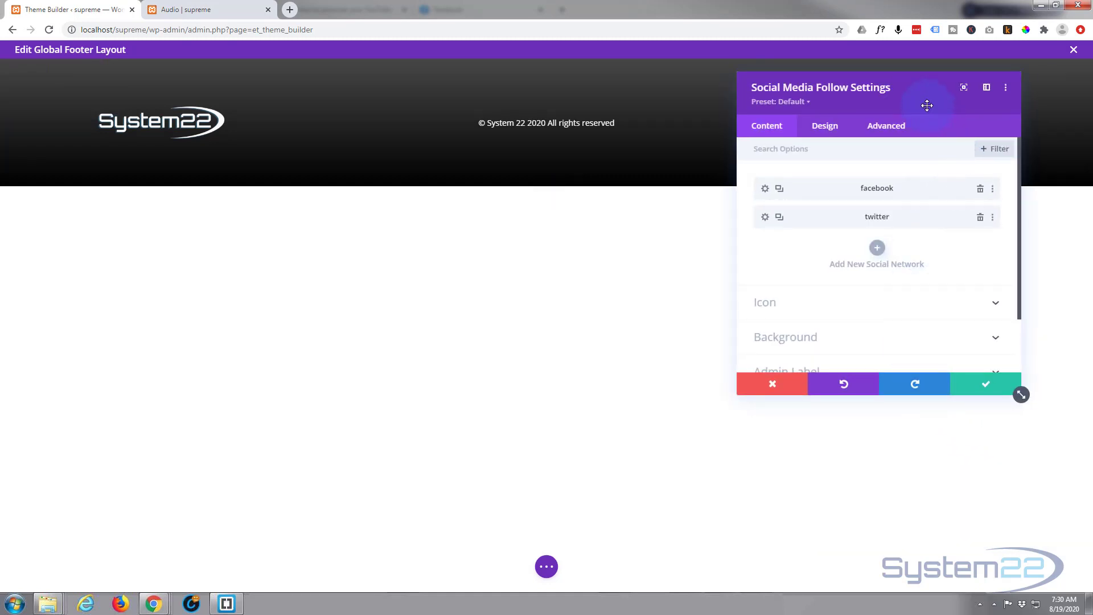
{"action": "left_click_drag", "start_coordinate": [927, 106], "coordinate": [441, 197]}
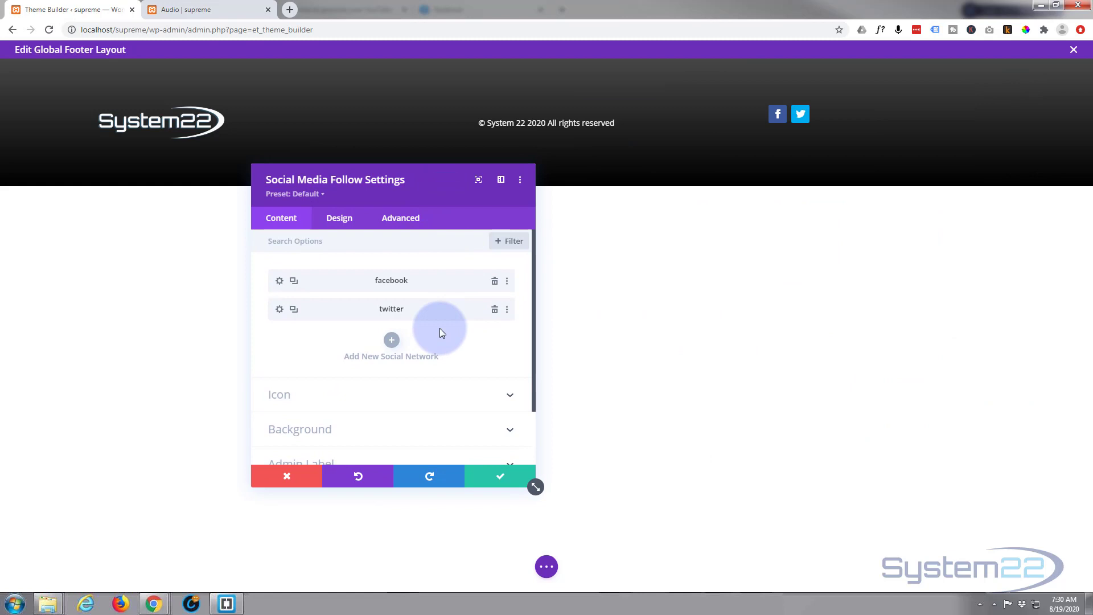
Add LinkedIn as the third network in the social follow list
{"action": "left_click", "coordinate": [399, 342]}
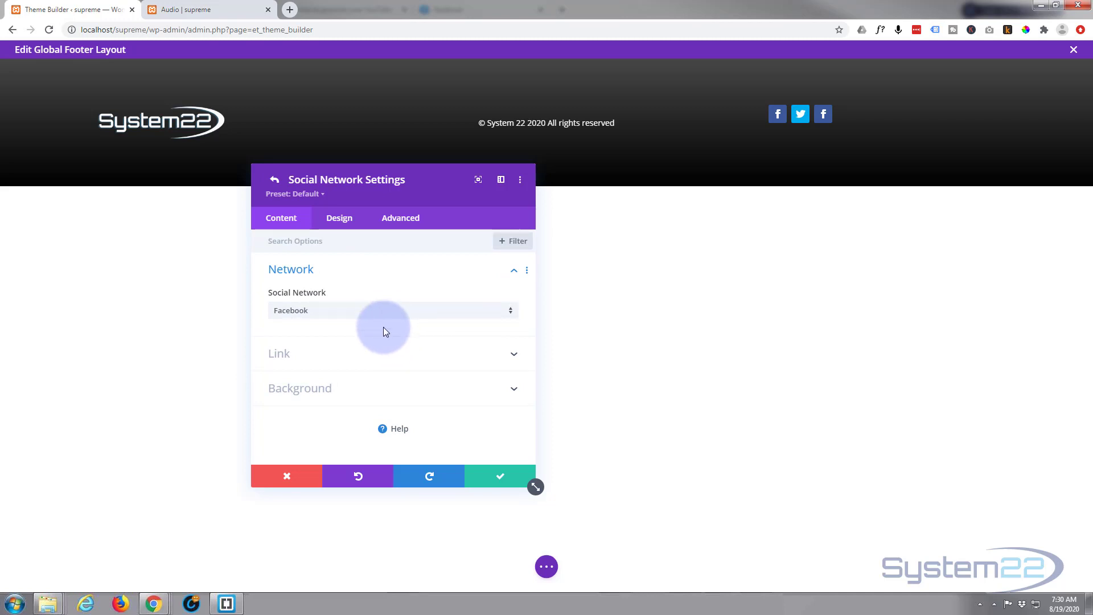
{"action": "left_click", "coordinate": [387, 317]}
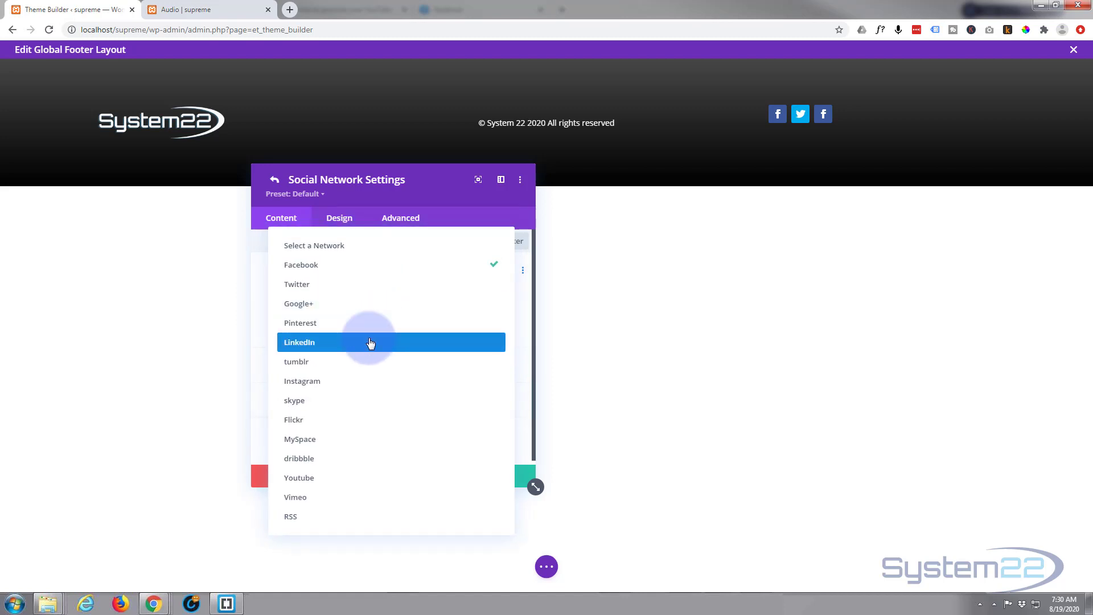
{"action": "left_click", "coordinate": [364, 478]}
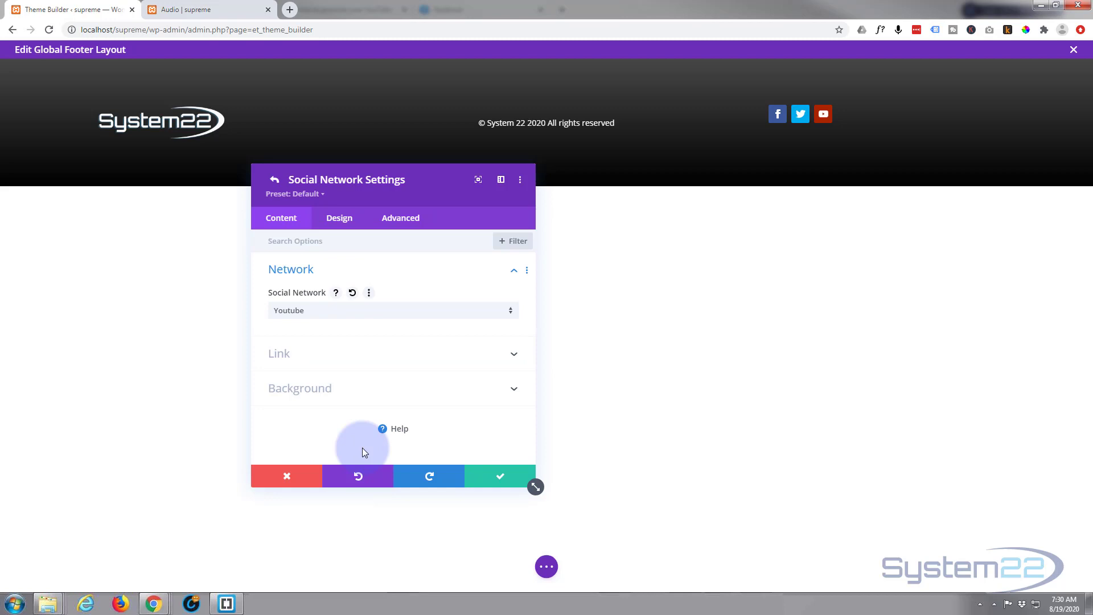
{"action": "left_click", "coordinate": [383, 310]}
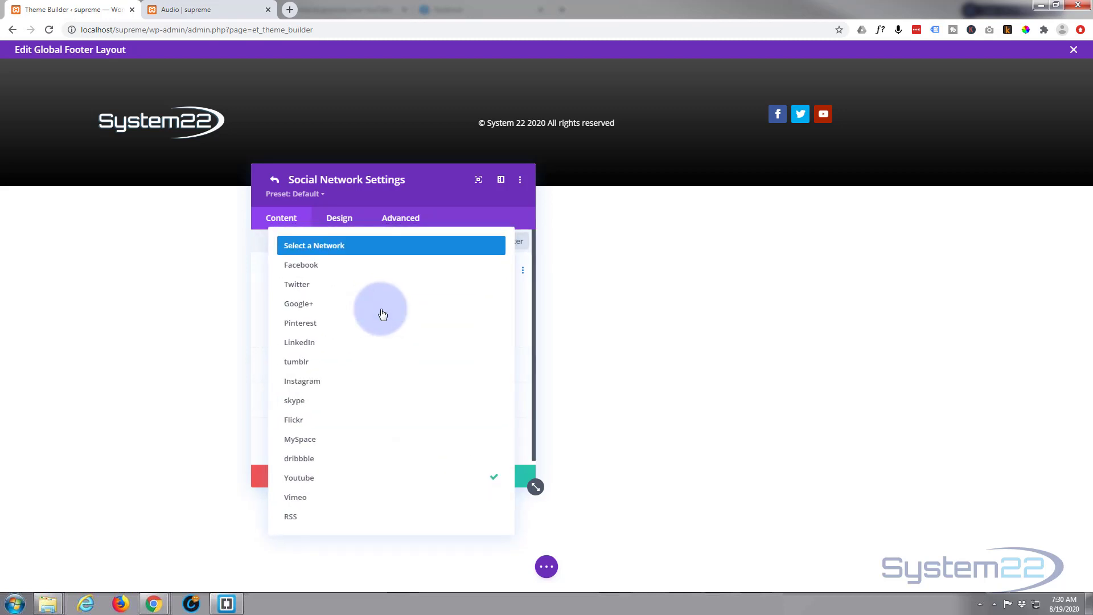
{"action": "left_click", "coordinate": [359, 345]}
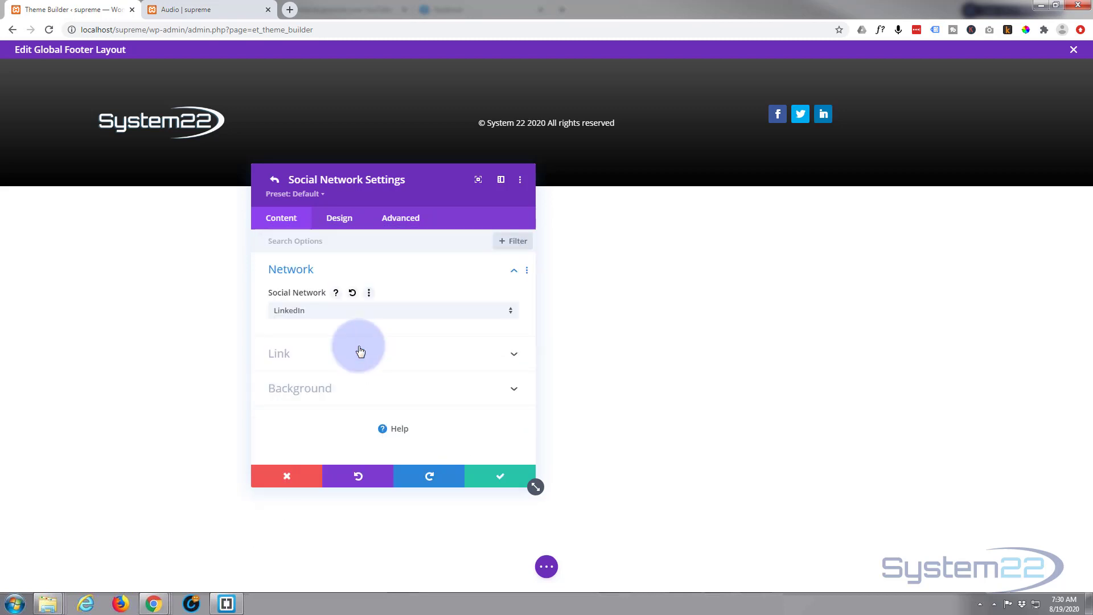
{"action": "left_click", "coordinate": [488, 480]}
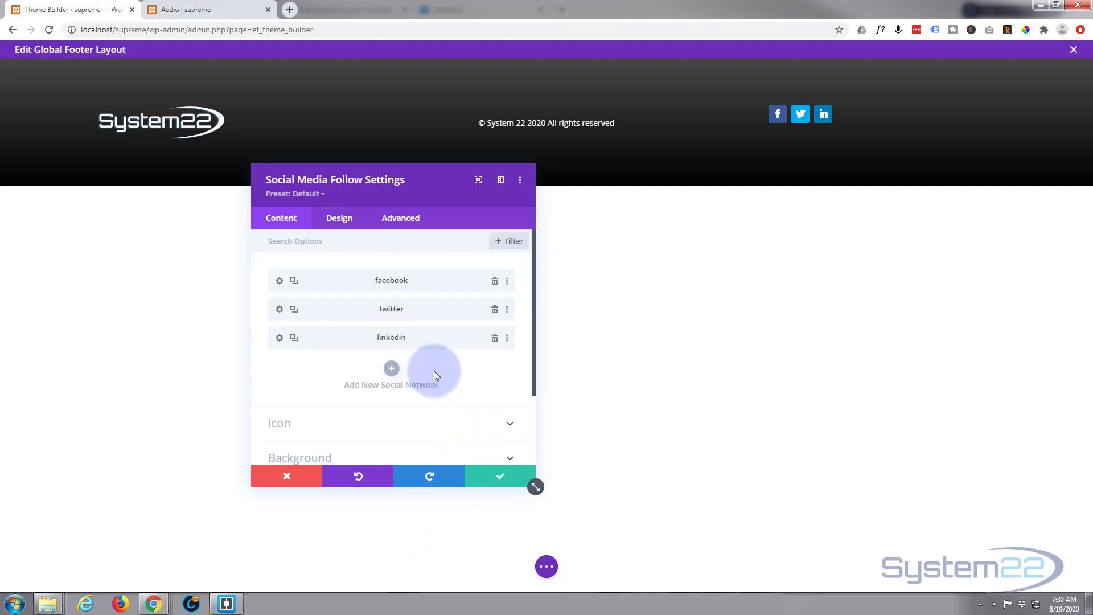
Add YouTube and Instagram as the fourth and fifth networks, checking Instagram's design and content options
{"action": "left_click", "coordinate": [392, 369]}
{"action": "left_click", "coordinate": [383, 322]}
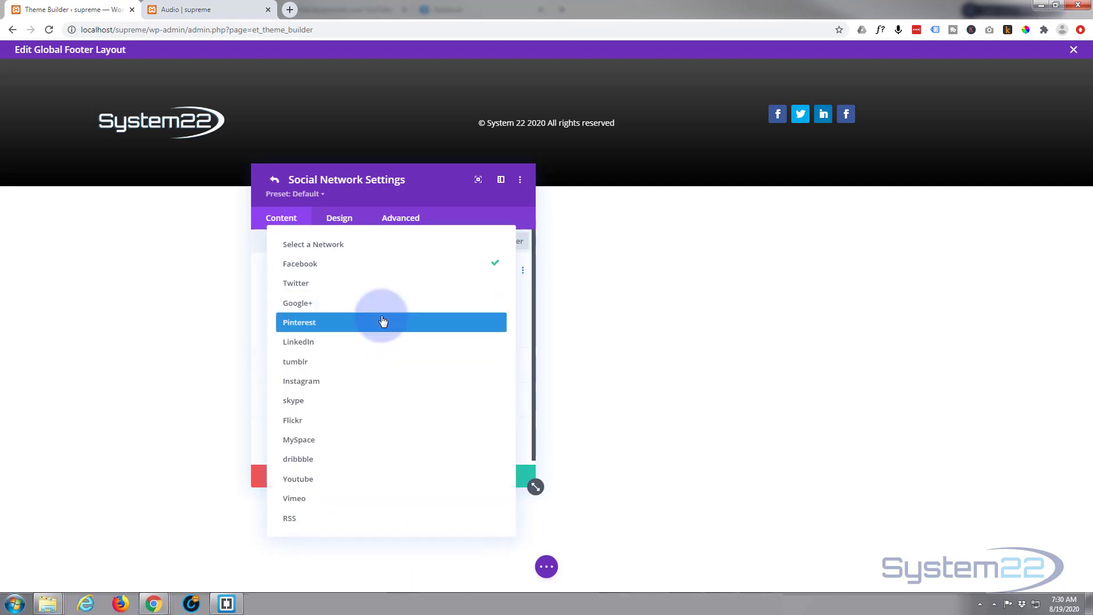
{"action": "left_click", "coordinate": [372, 478]}
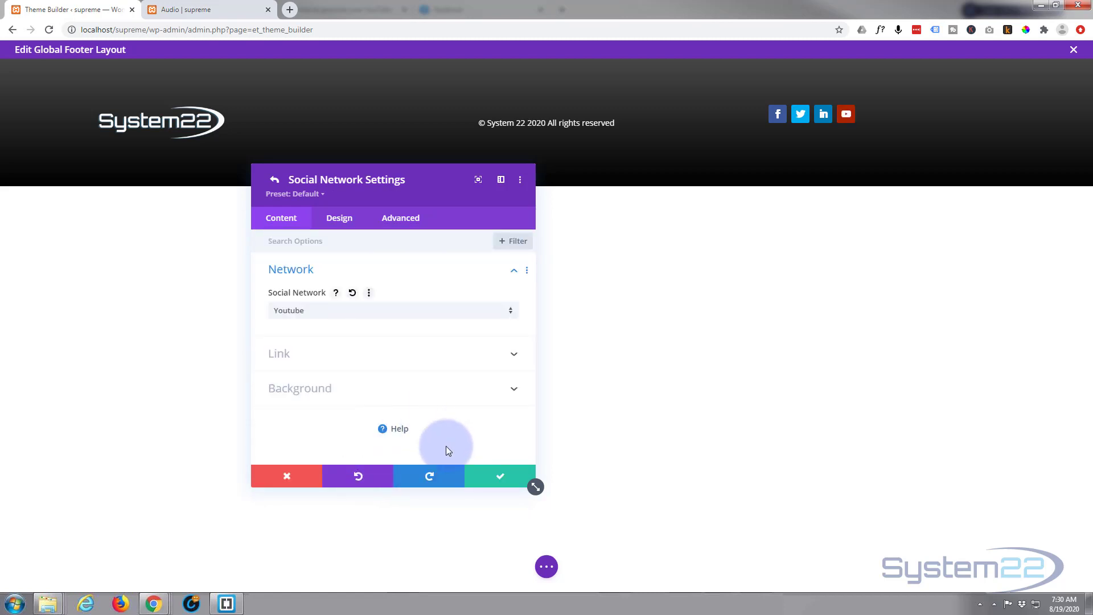
{"action": "left_click", "coordinate": [493, 479]}
{"action": "left_click", "coordinate": [392, 399]}
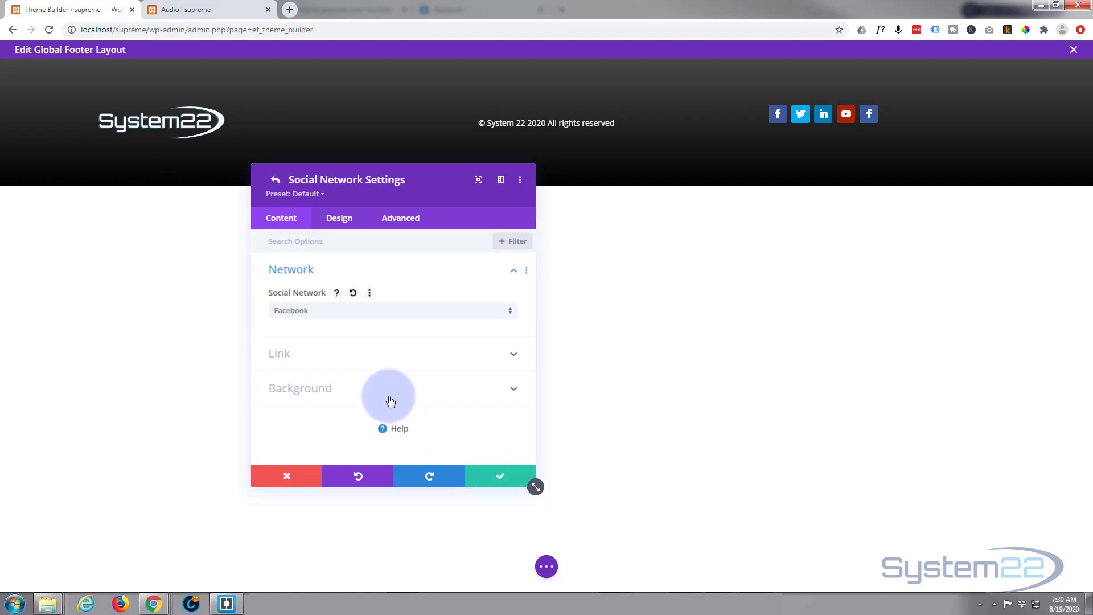
{"action": "left_click", "coordinate": [400, 320]}
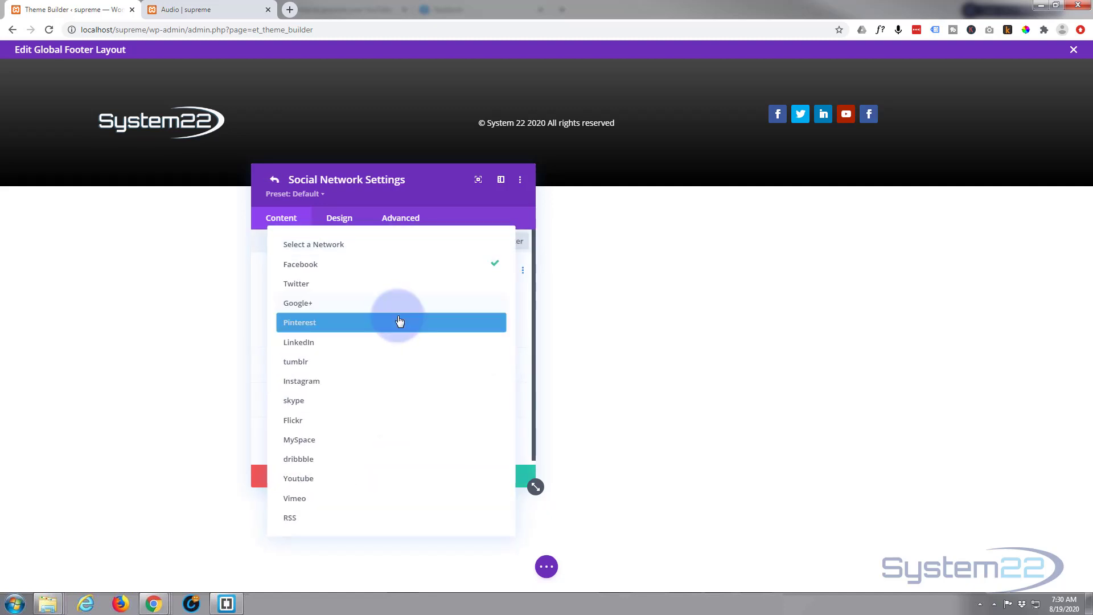
{"action": "left_click", "coordinate": [381, 382]}
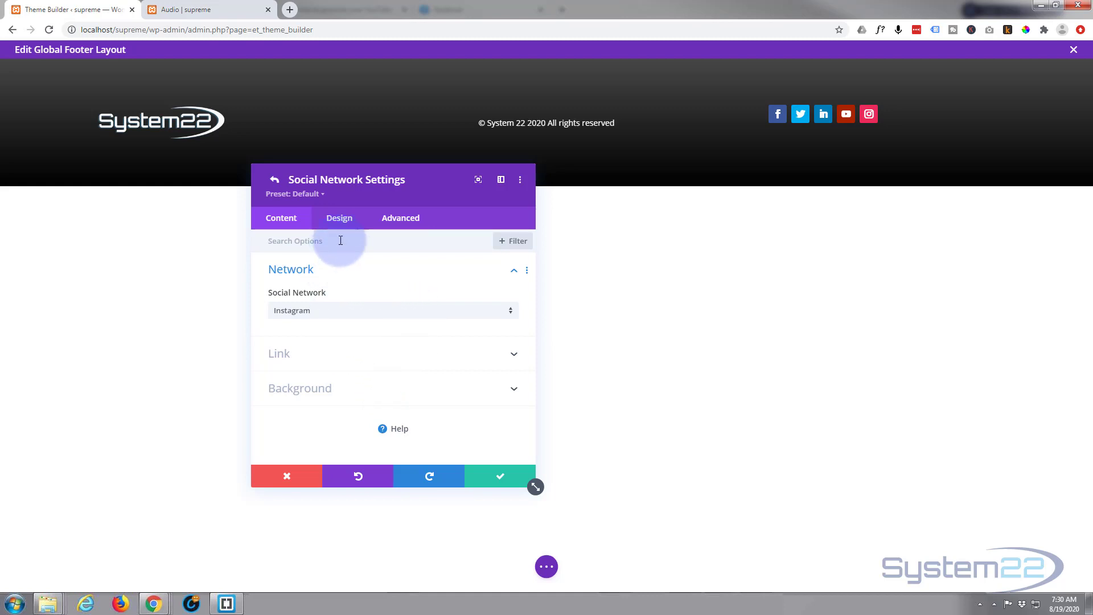
{"action": "left_click", "coordinate": [340, 222]}
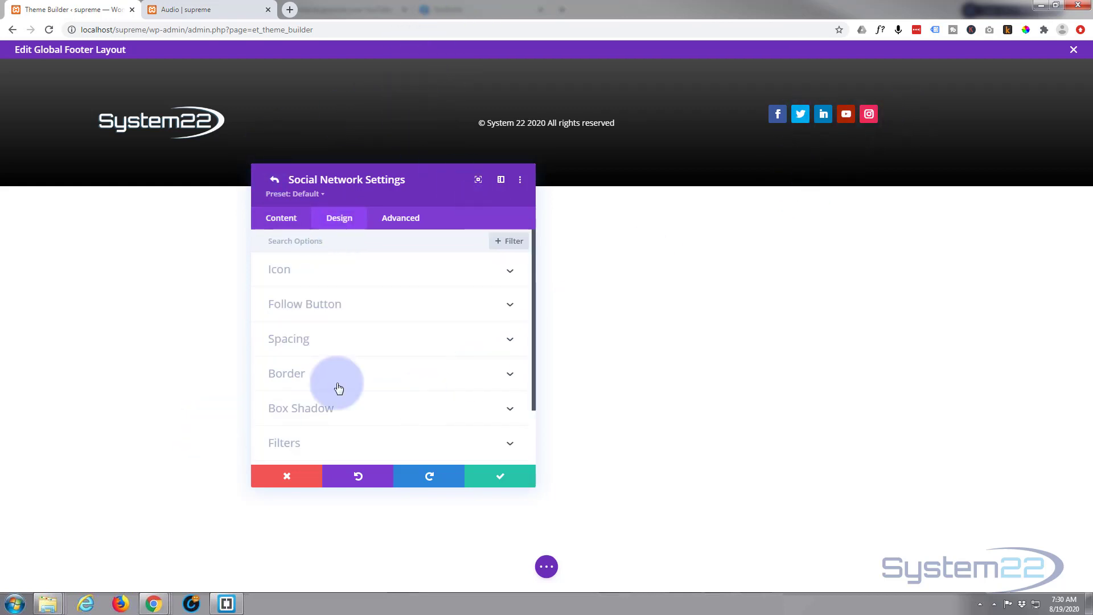
{"action": "left_click", "coordinate": [287, 227]}
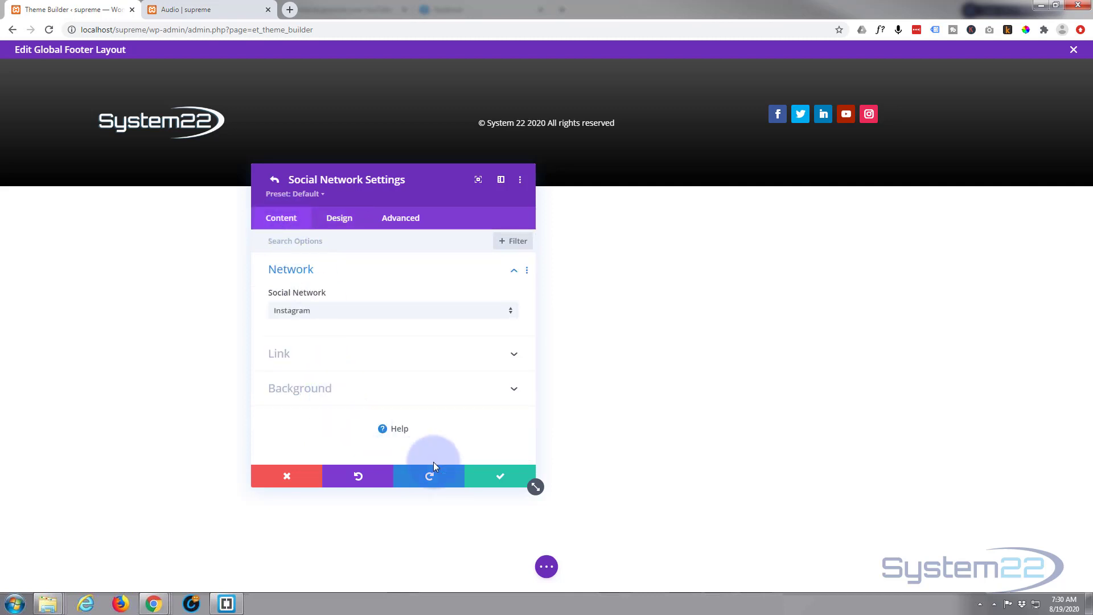
{"action": "left_click", "coordinate": [501, 476]}
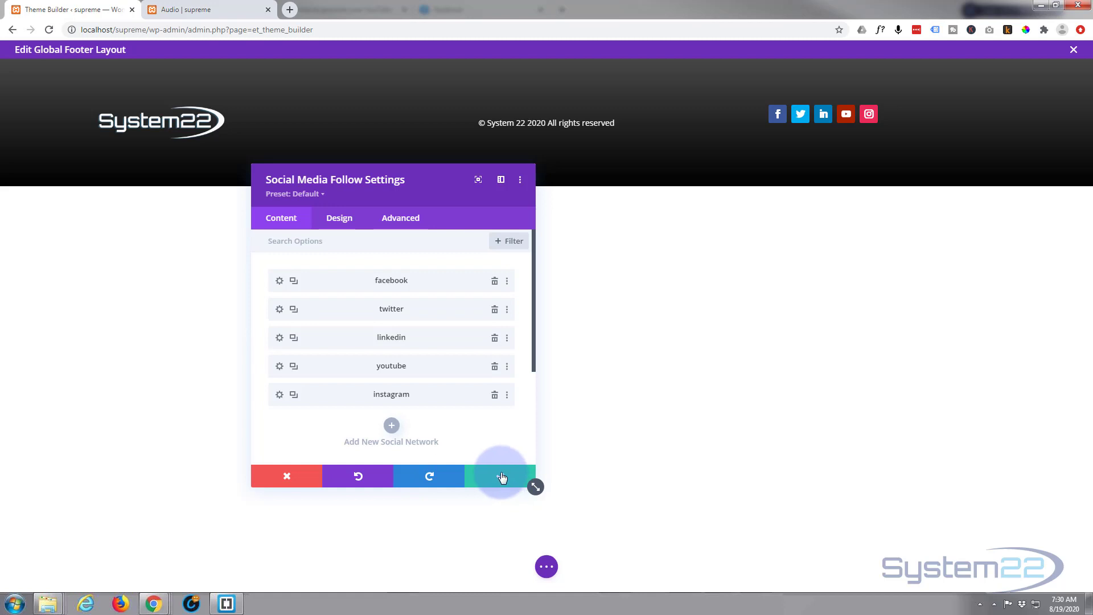
{"action": "left_click", "coordinate": [278, 282]}
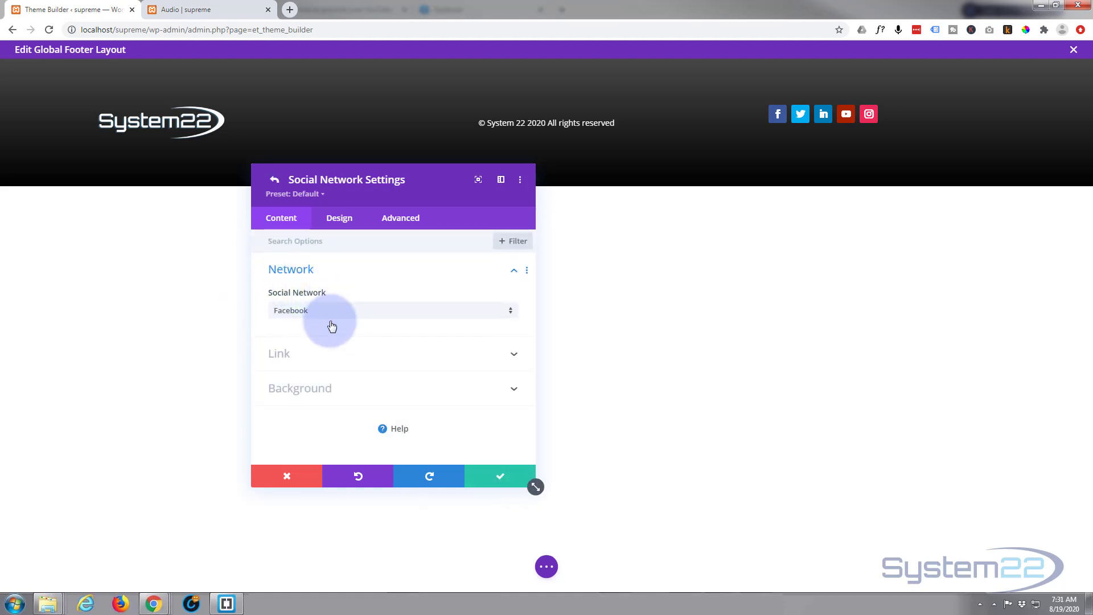
{"action": "left_click", "coordinate": [328, 356]}
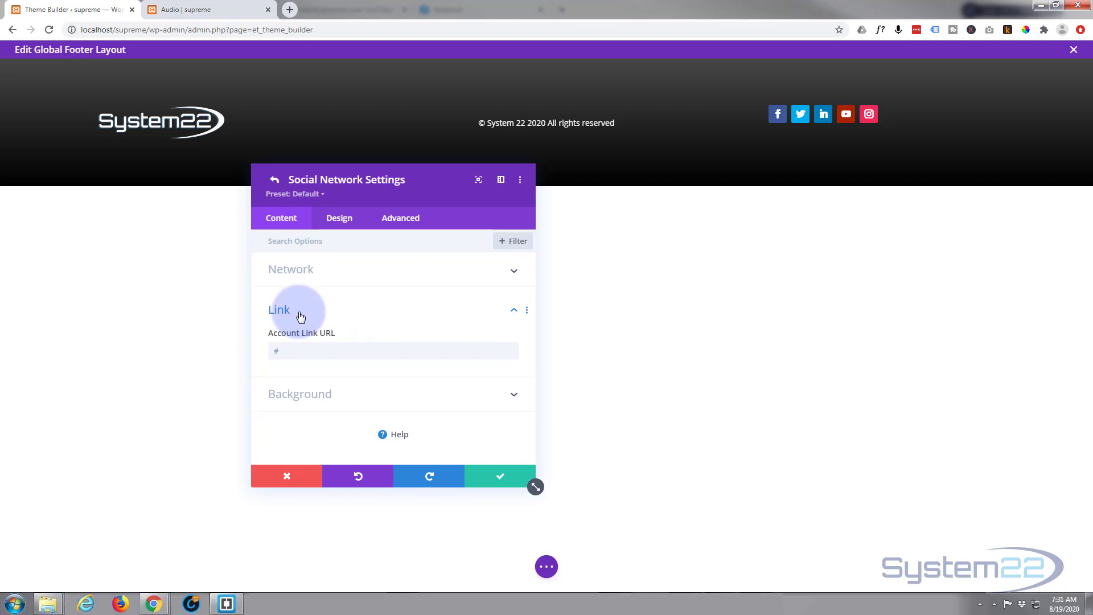
{"action": "left_click", "coordinate": [498, 476]}
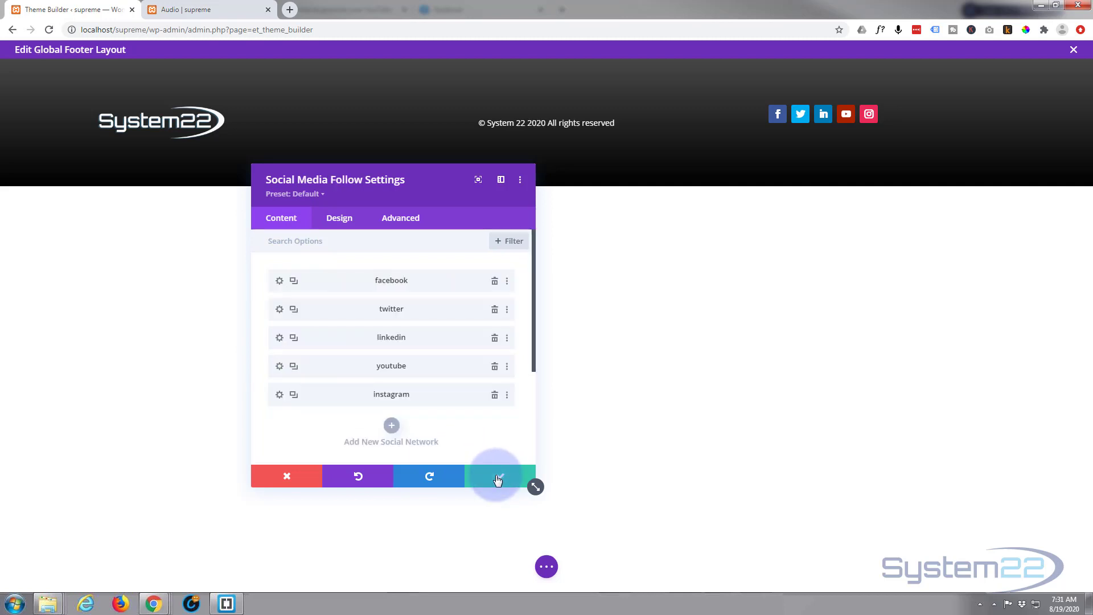
{"action": "left_click", "coordinate": [280, 310]}
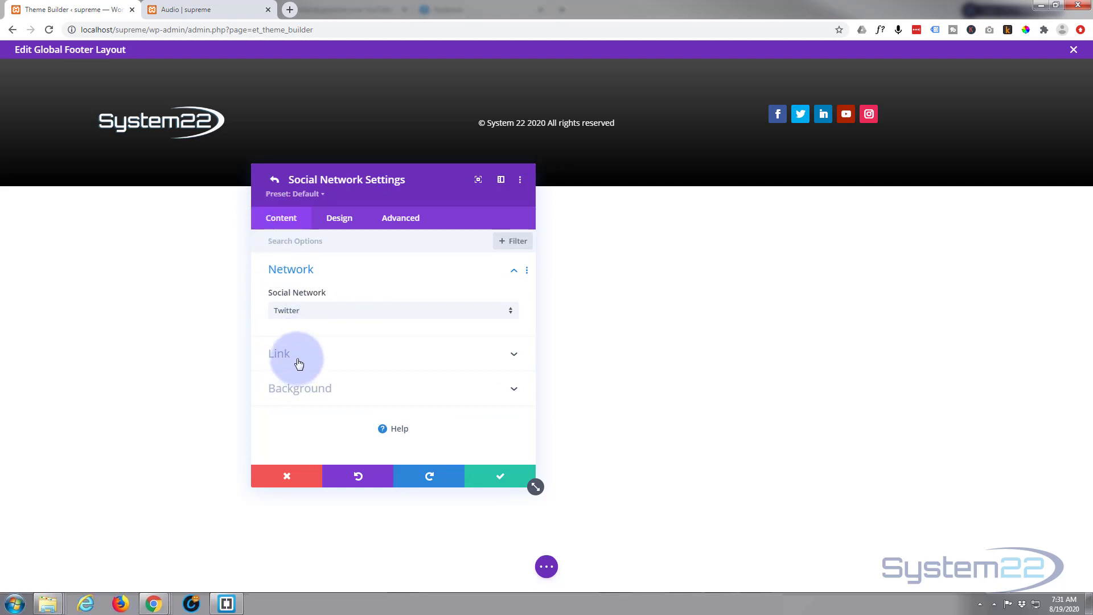
{"action": "left_click", "coordinate": [295, 363]}
{"action": "left_click", "coordinate": [499, 478]}
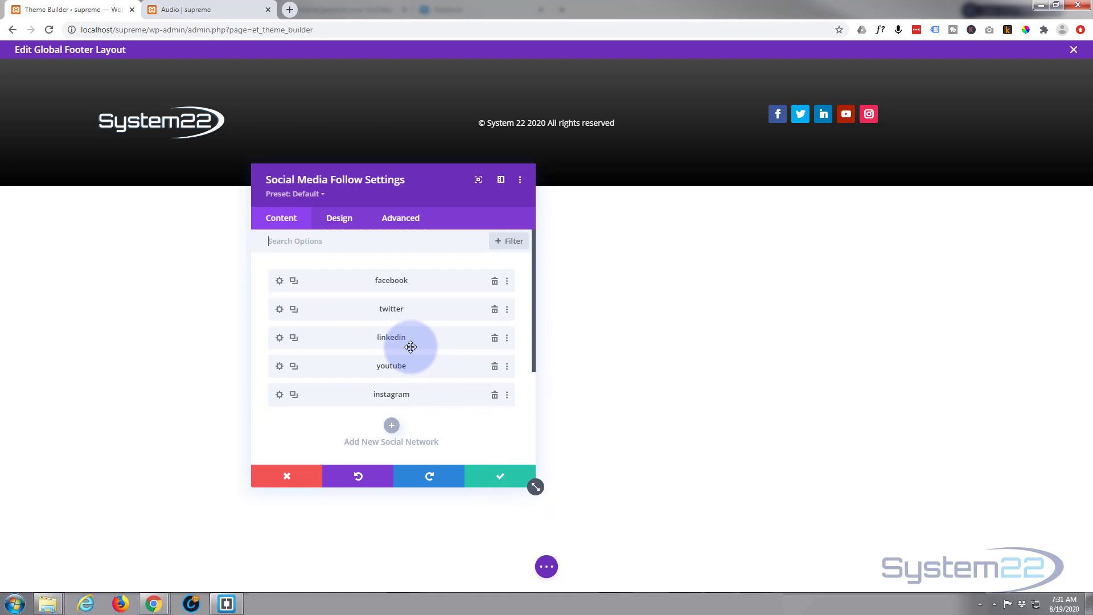
Set the social follow module's top padding to 15px under Spacing and save the module
{"action": "left_click", "coordinate": [348, 222]}
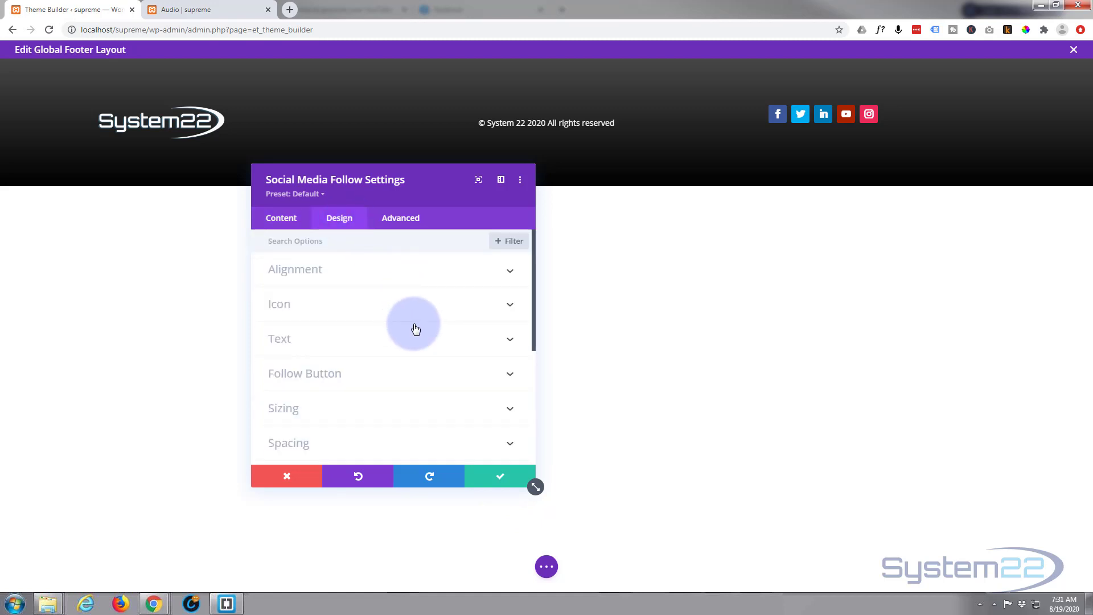
{"action": "scroll", "coordinate": [415, 329], "scroll_direction": "down", "scroll_amount": 2}
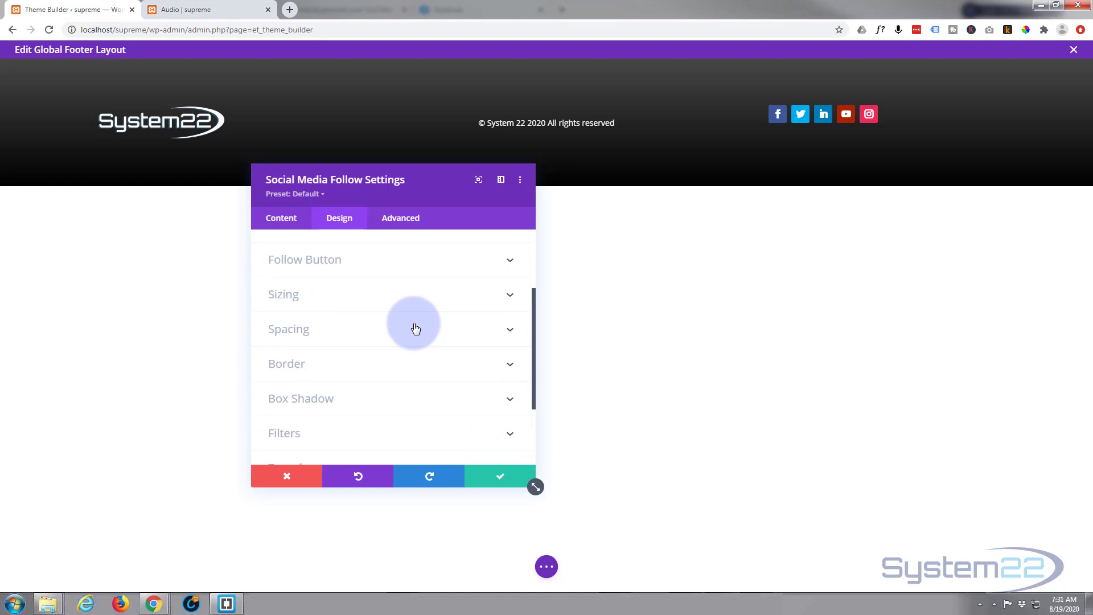
{"action": "left_click", "coordinate": [415, 329]}
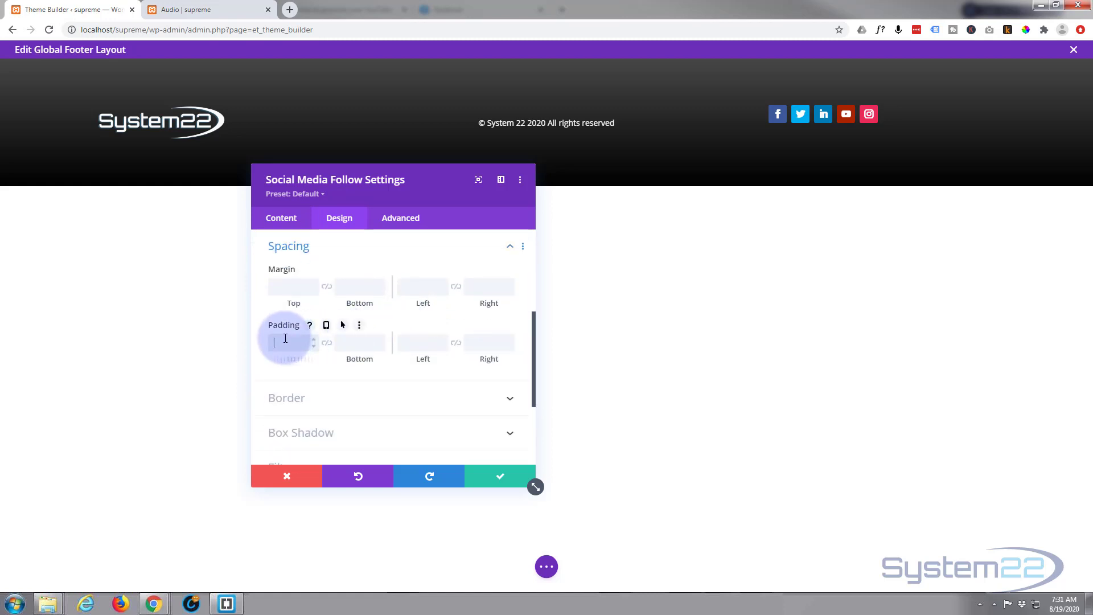
{"action": "left_click", "coordinate": [431, 300]}
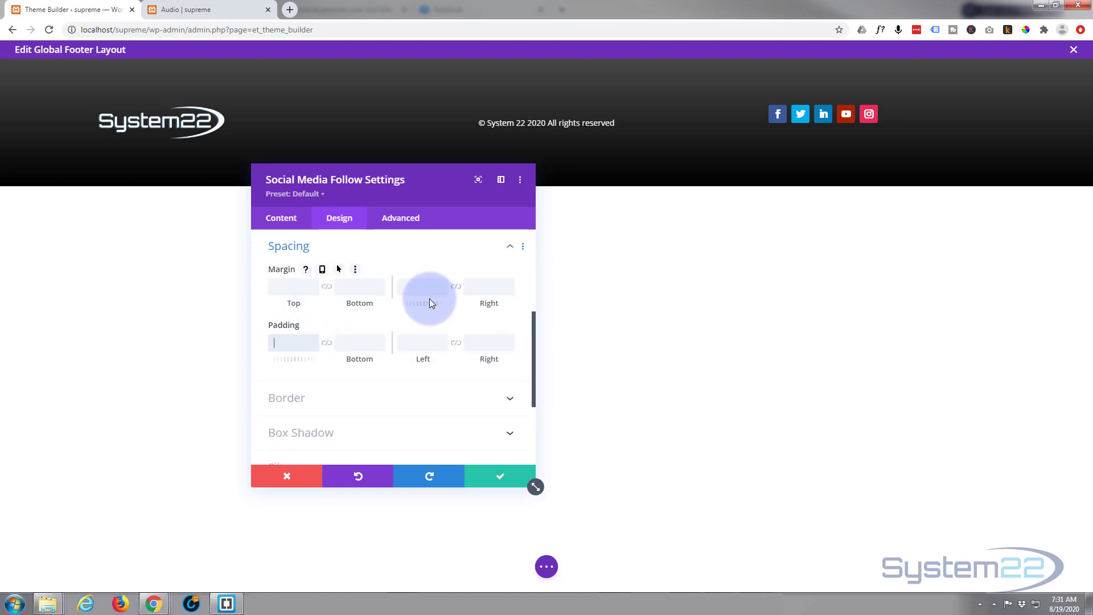
{"action": "type", "text": "20px"}
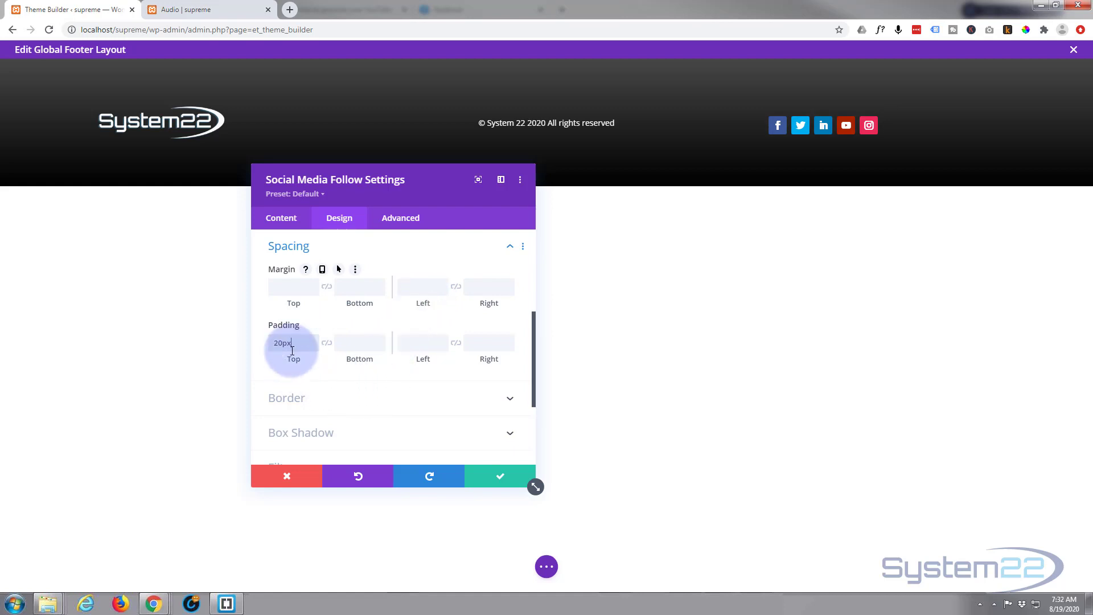
{"action": "left_click_drag", "start_coordinate": [276, 343], "coordinate": [277, 346]}
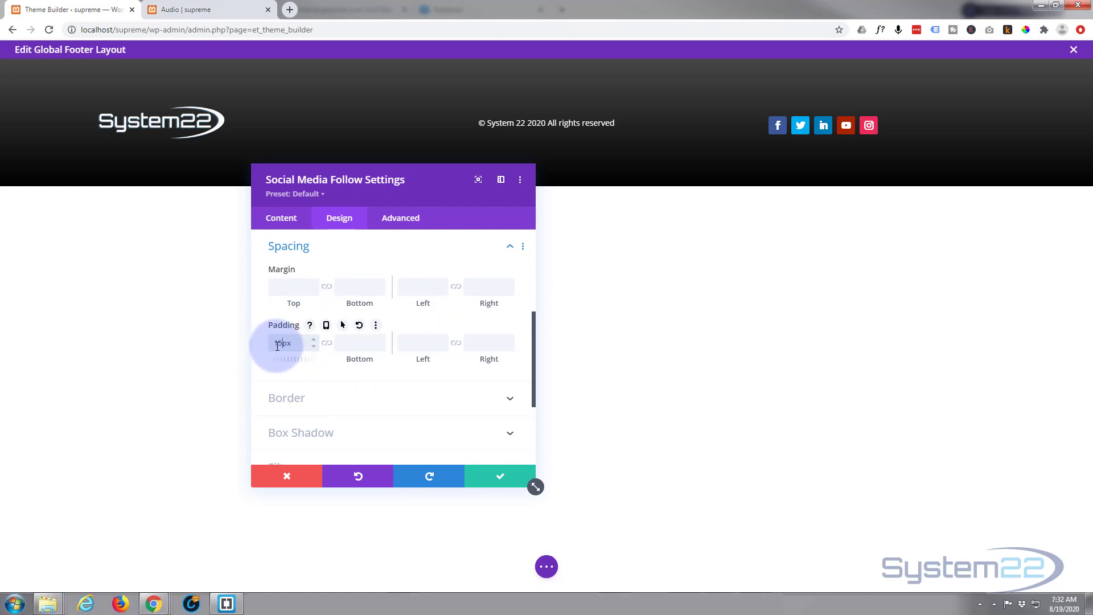
{"action": "type", "text": "1"}
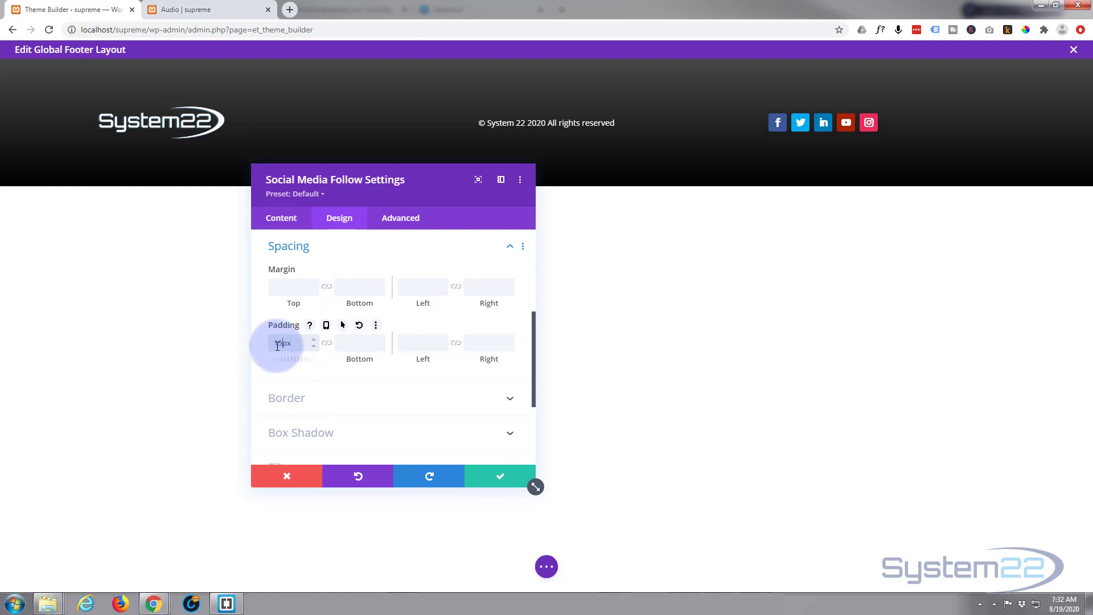
{"action": "left_click_drag", "start_coordinate": [278, 345], "coordinate": [287, 344]}
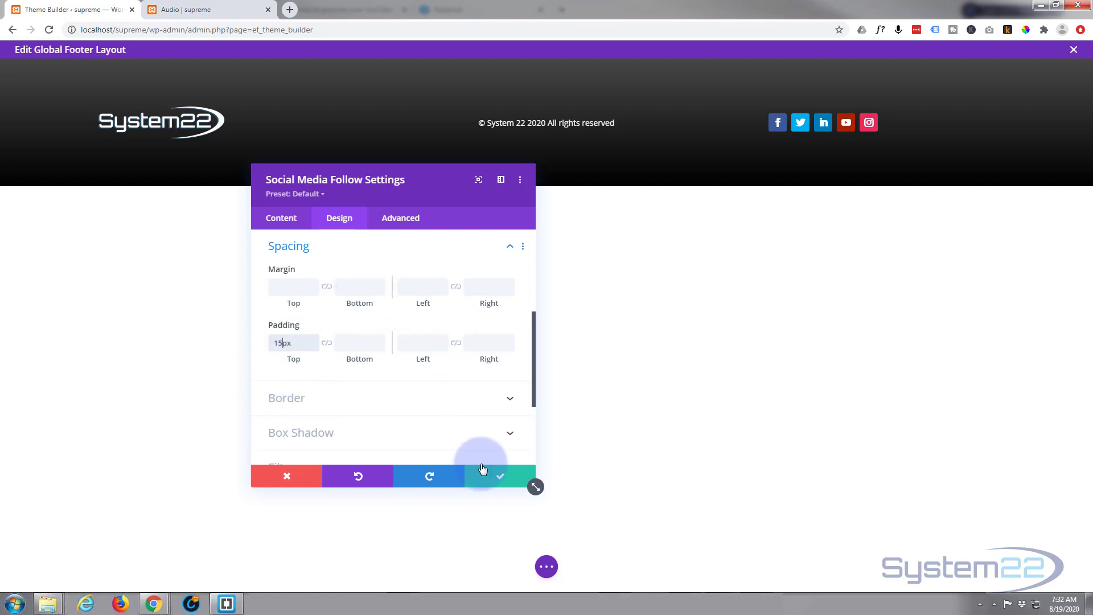
{"action": "left_click", "coordinate": [502, 481]}
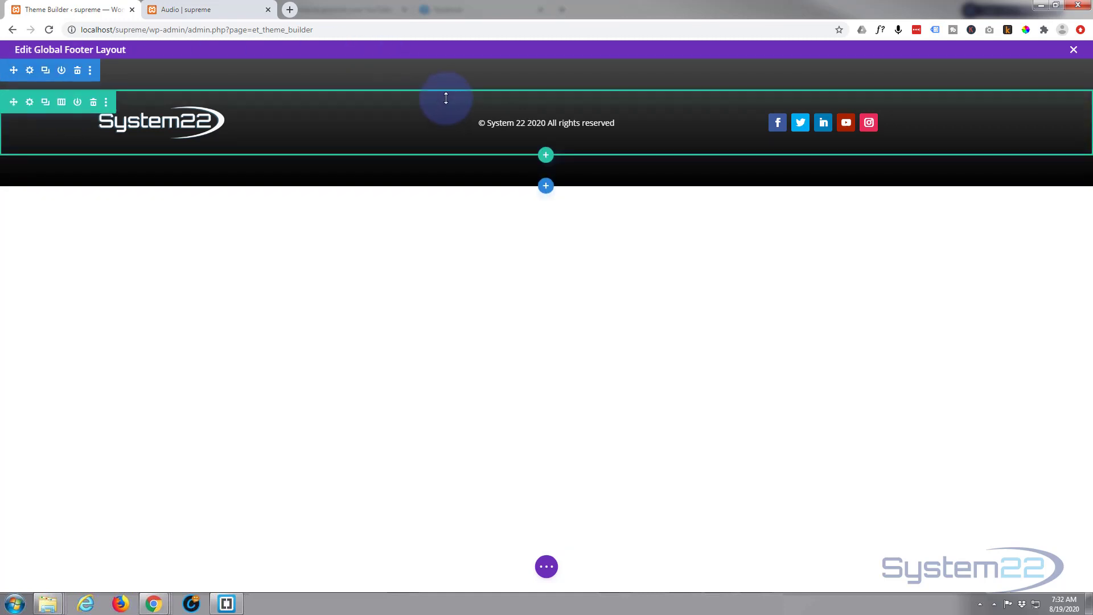
Drag the footer row's top spacing up to -49px and the section's bottom padding to 39px
{"action": "left_click_drag", "start_coordinate": [446, 90], "coordinate": [446, 87]}
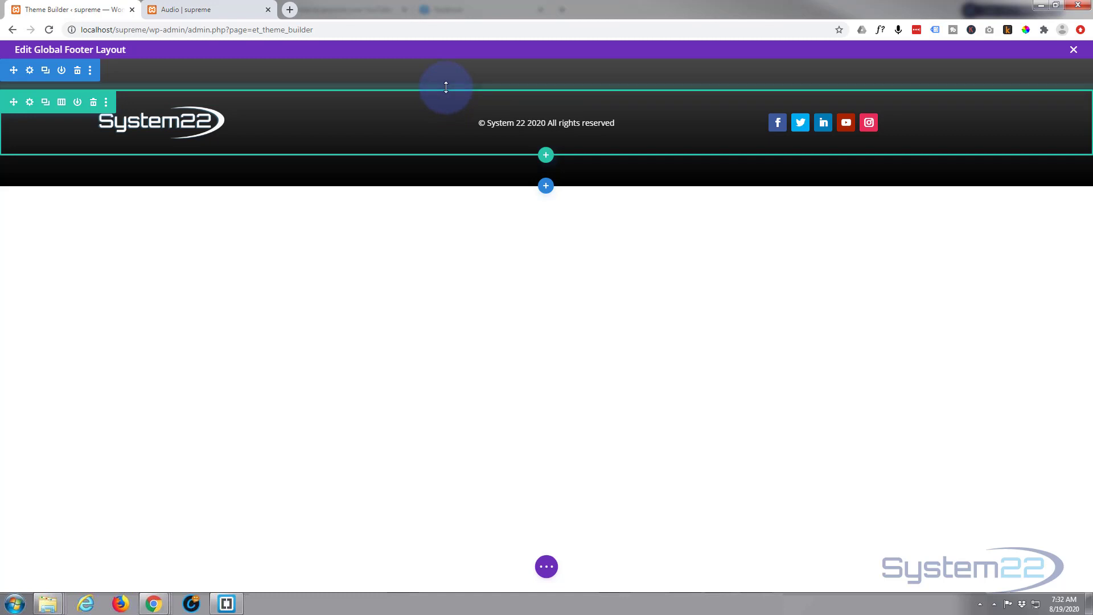
{"action": "left_click_drag", "start_coordinate": [446, 86], "coordinate": [444, 57]}
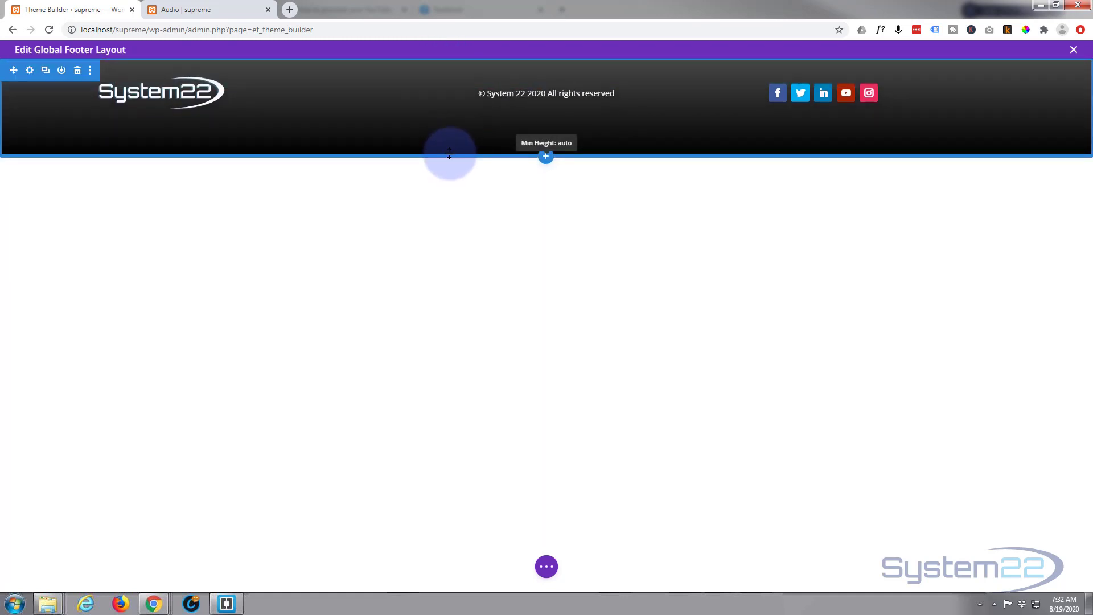
{"action": "left_click_drag", "start_coordinate": [452, 146], "coordinate": [456, 117]}
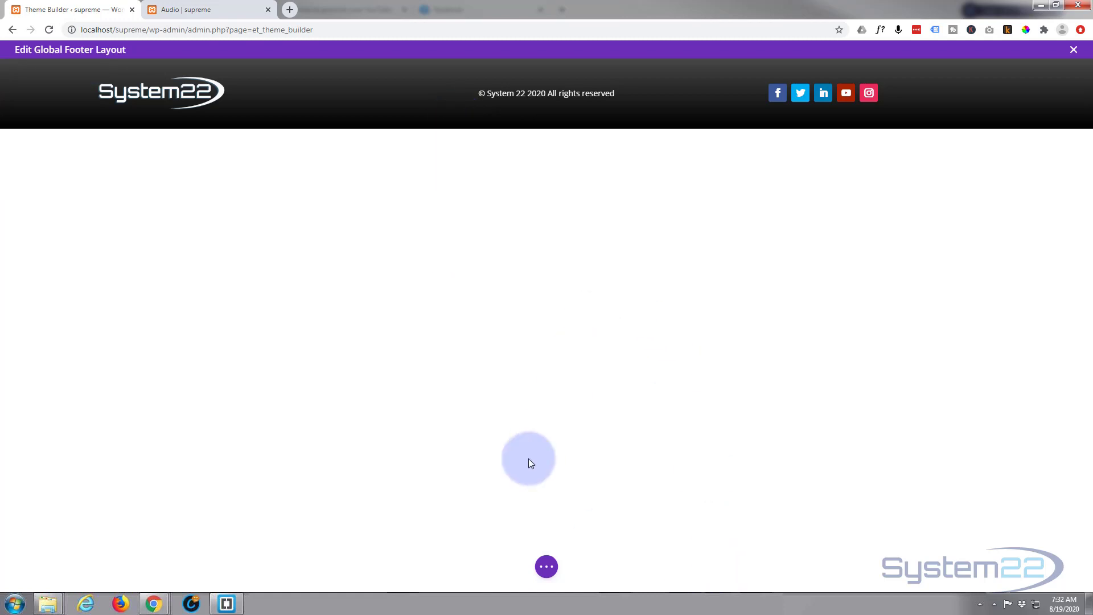
Save the global footer layout and the Theme Builder changes, then switch to the Audio page
{"action": "left_click", "coordinate": [545, 566]}
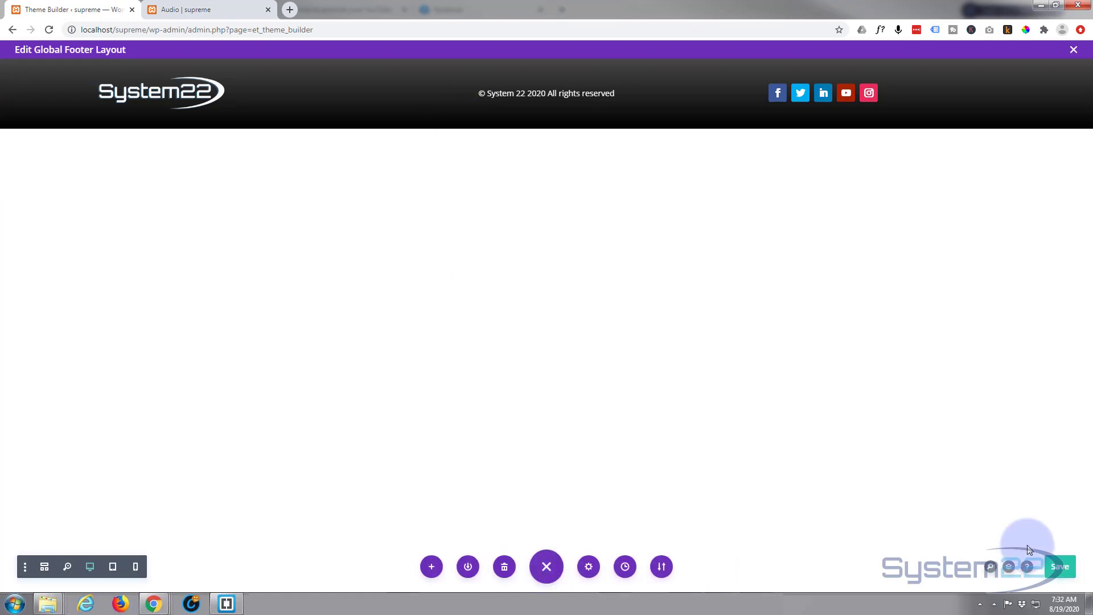
{"action": "left_click", "coordinate": [1059, 566]}
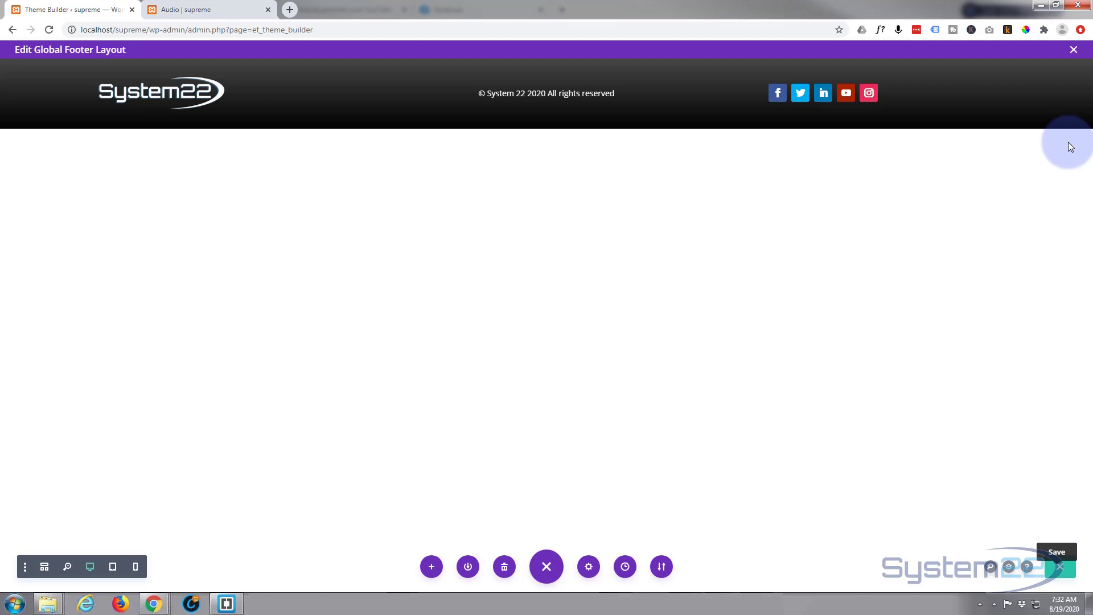
{"action": "left_click", "coordinate": [1076, 50]}
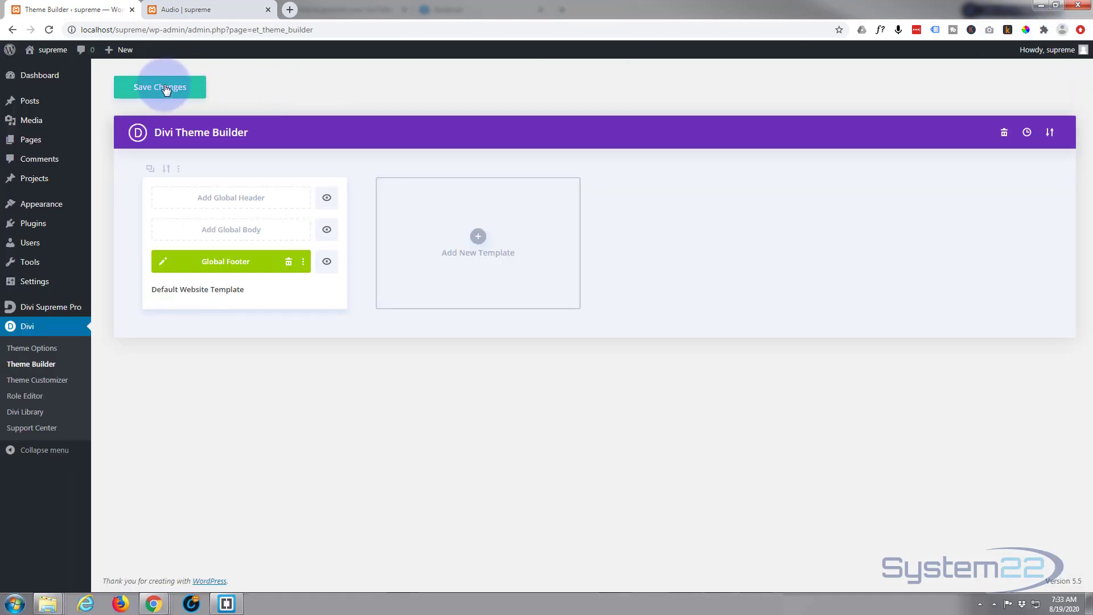
{"action": "left_click", "coordinate": [147, 93]}
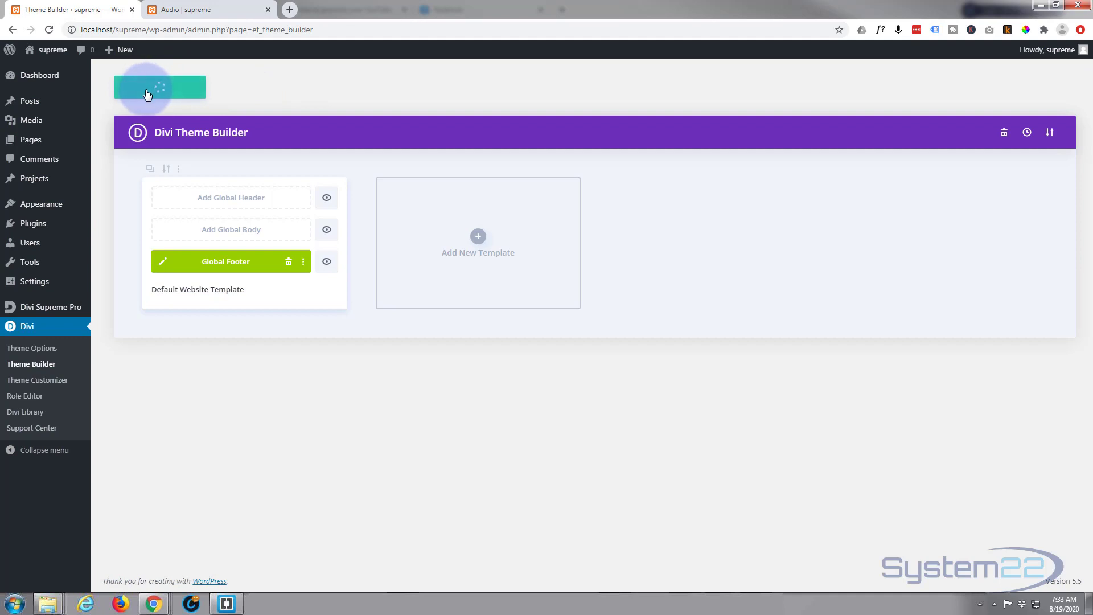
{"action": "left_click", "coordinate": [221, 7]}
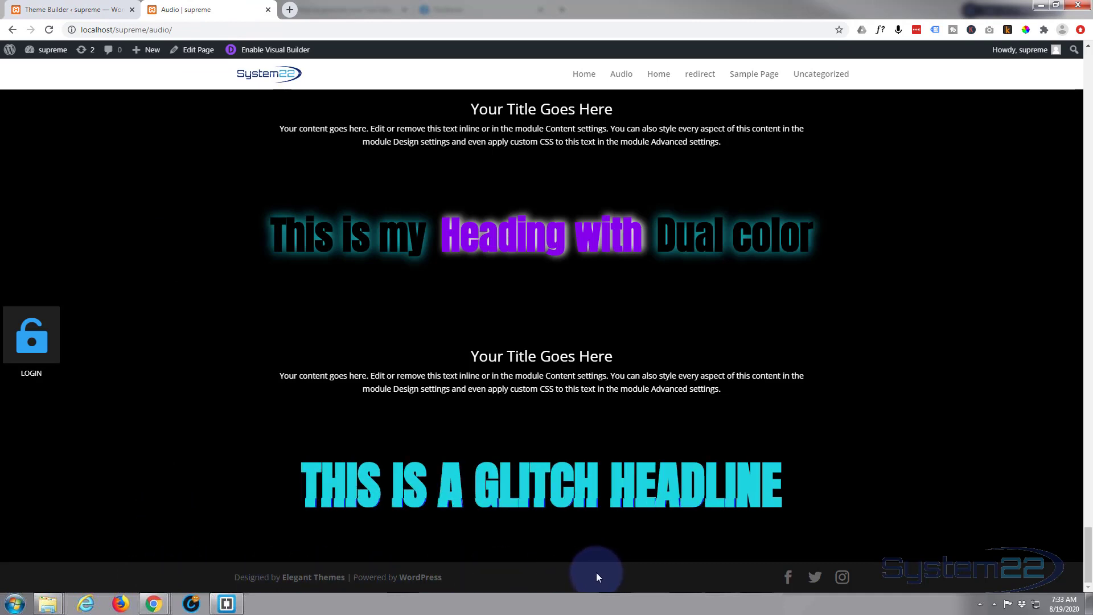
Reload the Audio page to display the new footer
{"action": "left_click", "coordinate": [48, 29]}
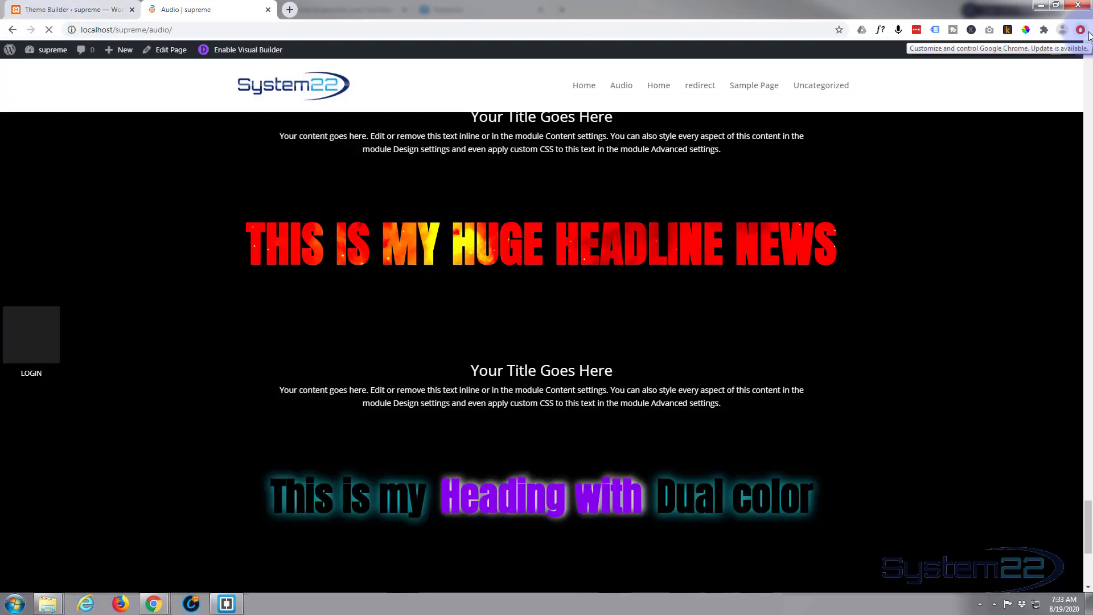